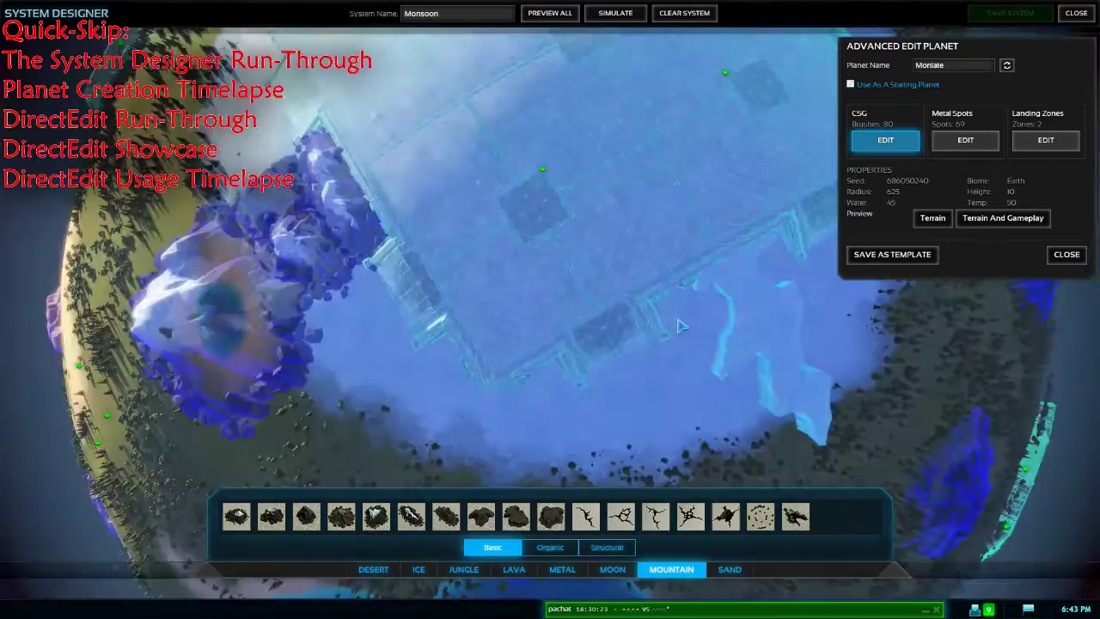
mouse_move(859, 412)
middle_mouse_down()
mouse_move(692, 378)
mouse_move(636, 205)
mouse_move(593, 261)
mouse_move(623, 338)
mouse_move(860, 331)
middle_mouse_up()
scroll(624, 338, "up", 4)
scroll(688, 361, "down", 4)
left_click(418, 569)
middle_click_drag(395, 361, 451, 370)
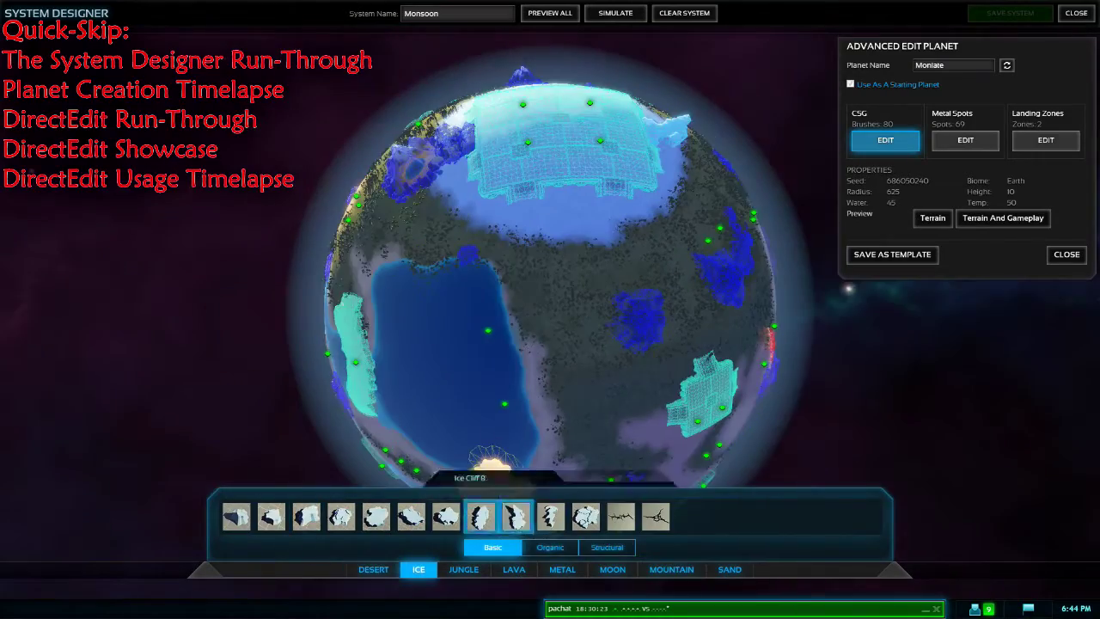
Place an enlarged Mountain brush on the lake's shore, right beside the small existing rock and facing the snowy plateau.
left_click(671, 569)
scroll(466, 248, "up", 5)
left_click(440, 241)
left_click(550, 517)
scroll(506, 249, "up", 4)
scroll(519, 270, "down", 4)
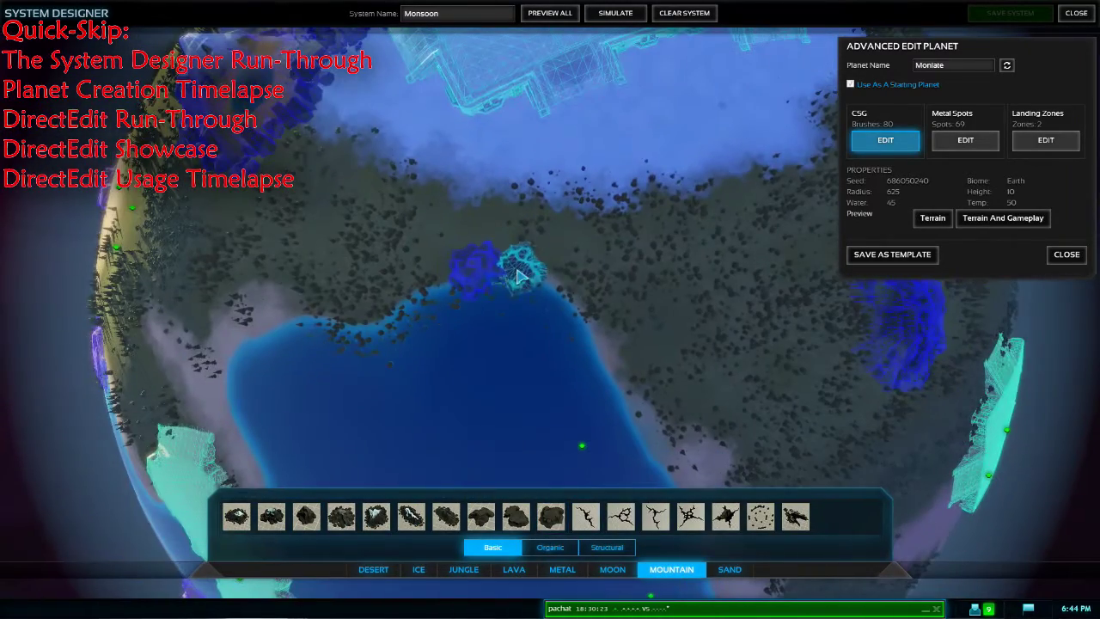
scroll(553, 290, "up", 2)
scroll(552, 289, "down", 4)
middle_click_drag(553, 289, 509, 276)
scroll(528, 277, "up", 8)
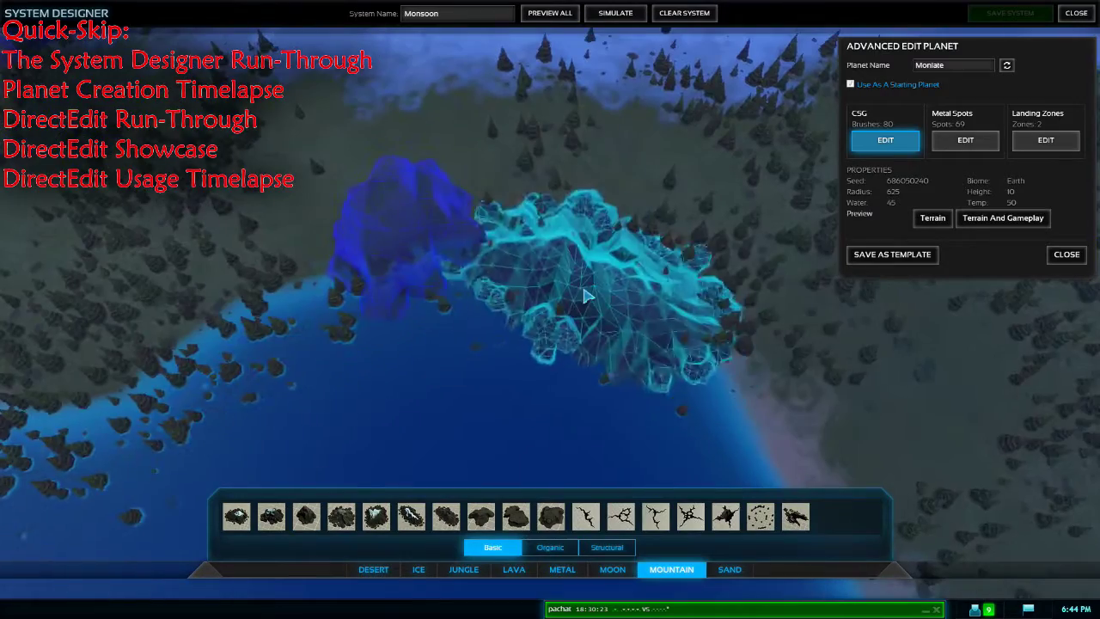
scroll(593, 304, "up", 3, "ctrl")
left_click_drag(605, 315, 621, 334)
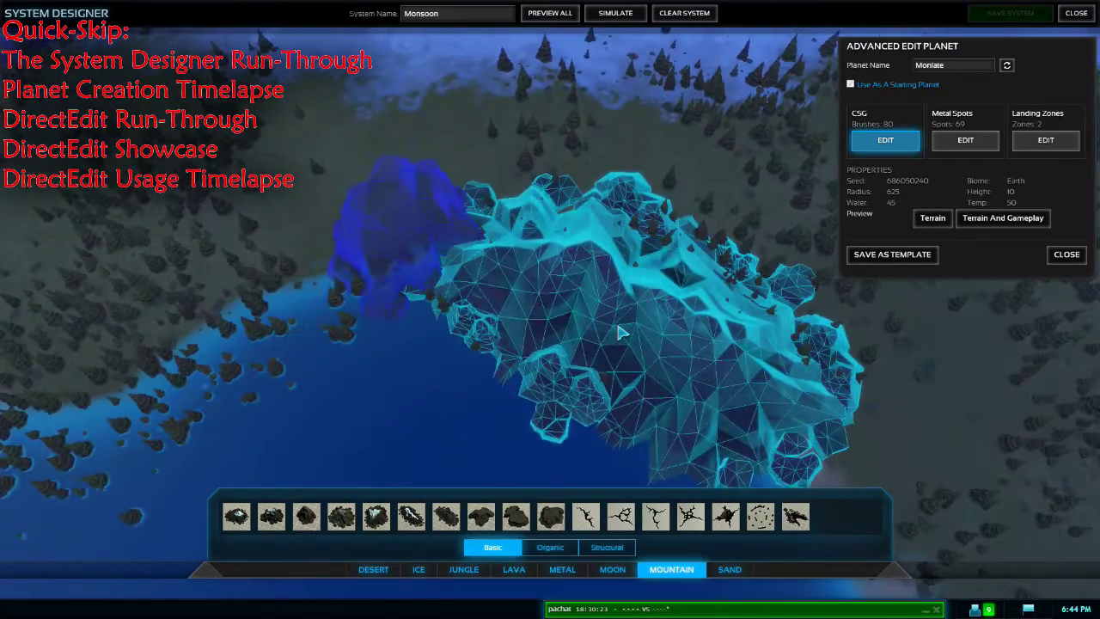
Add the seventh basic Mountain brush on the same lake shore, on the other side of the existing rocks.
scroll(619, 318, "up", 2)
left_click(446, 516)
scroll(515, 301, "down", 6)
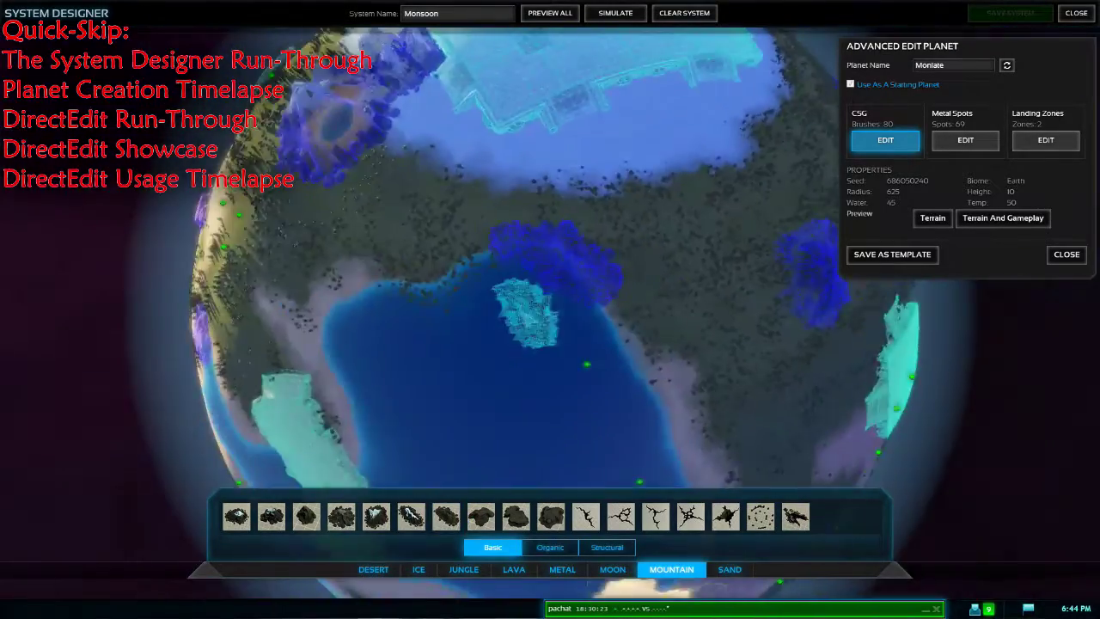
scroll(523, 266, "up", 5)
left_click(523, 230)
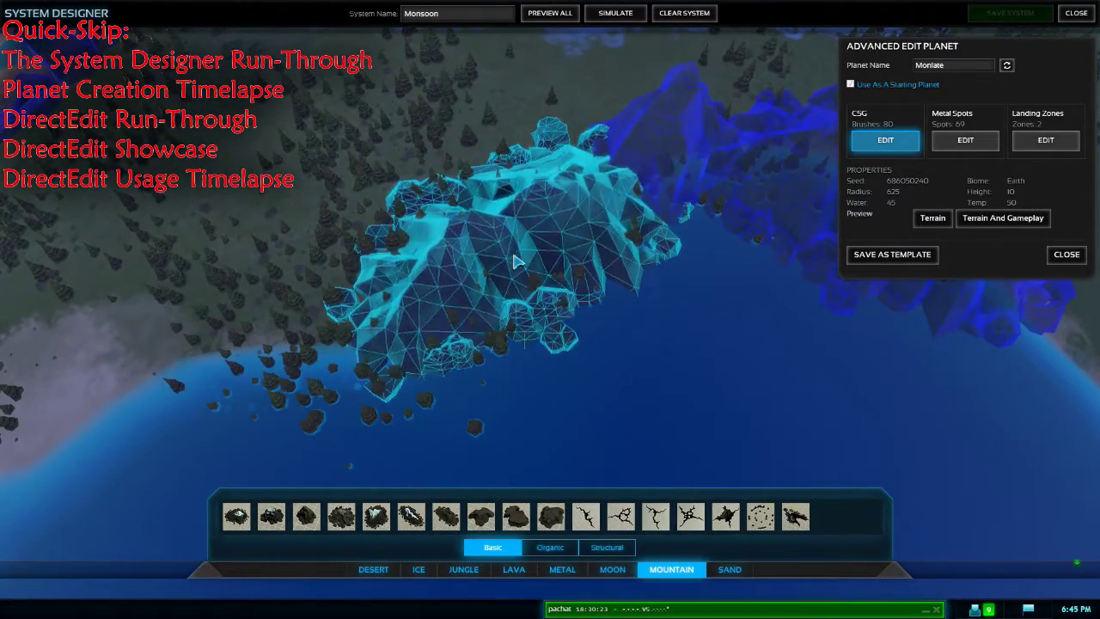
Delete the Desert plateau brush that sits between the two mirrored lakes.
scroll(628, 319, "down", 5)
middle_click_drag(557, 289, 610, 348)
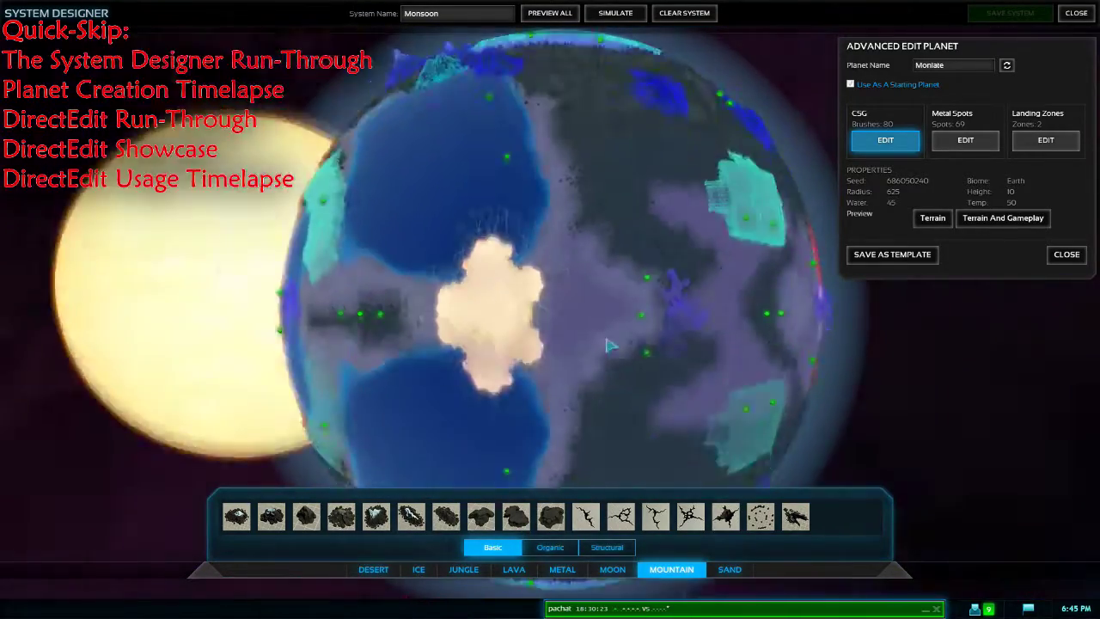
scroll(611, 327, "up", 5)
scroll(576, 312, "down", 3)
scroll(540, 330, "down", 3)
mouse_move(540, 330)
middle_mouse_down()
mouse_move(682, 348)
mouse_move(567, 290)
middle_mouse_up()
key("Delete")
scroll(577, 306, "up", 2)
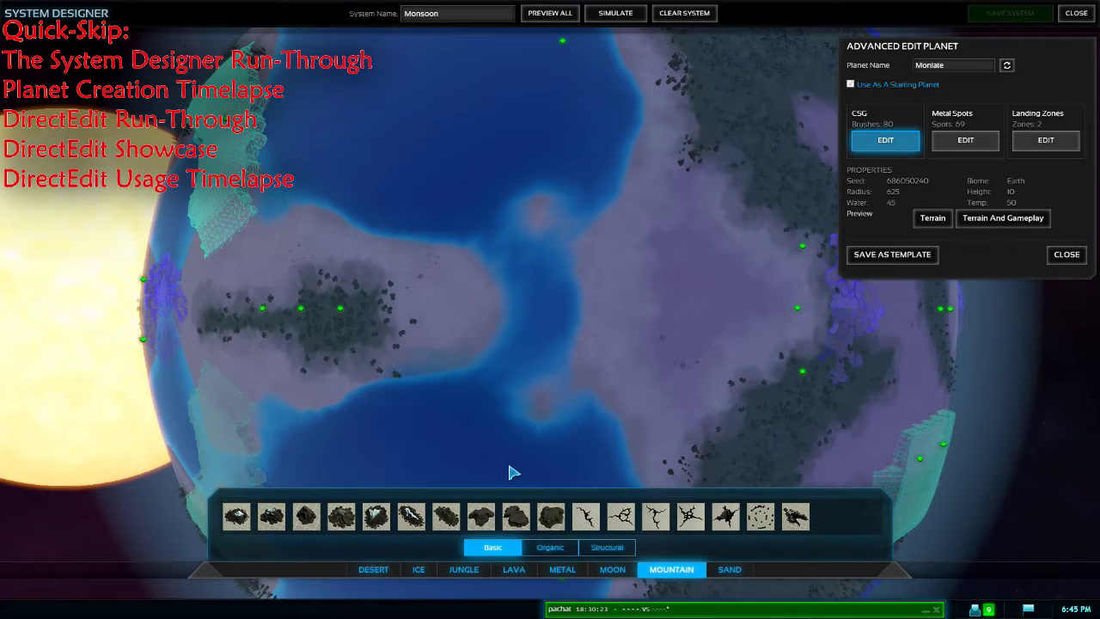
scroll(501, 427, "down", 3)
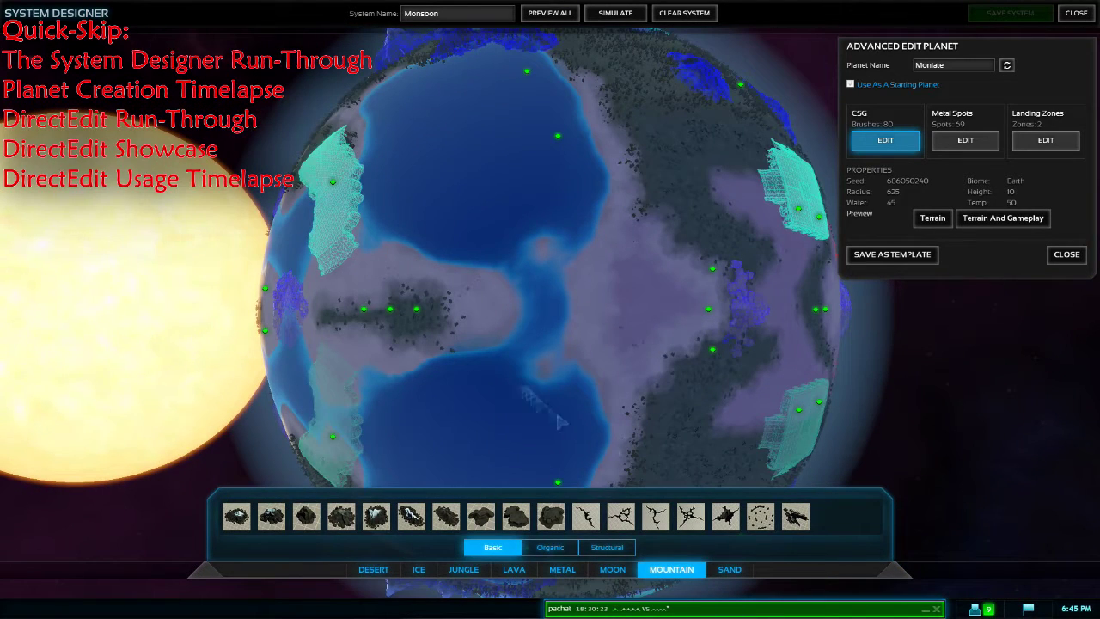
Place a strongly enlarged Moon crater brush over the shallow strip between the two lakes and view the built terrain.
left_click(611, 569)
left_click(238, 521)
scroll(544, 268, "up", 3)
scroll(550, 281, "up", 5, "shift")
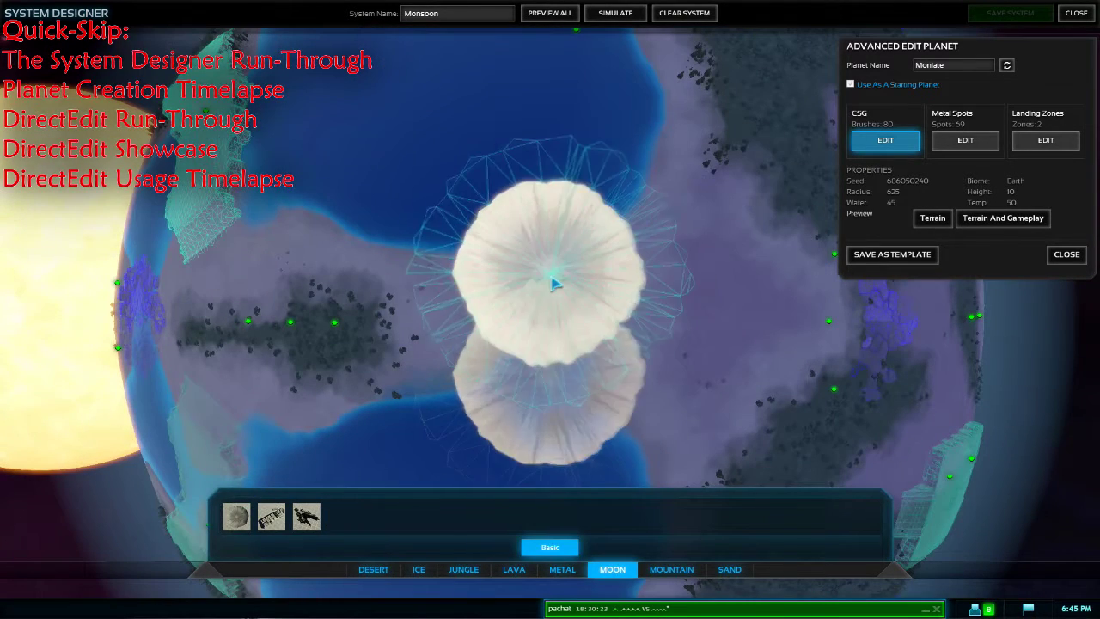
scroll(557, 269, "up", 5, "shift")
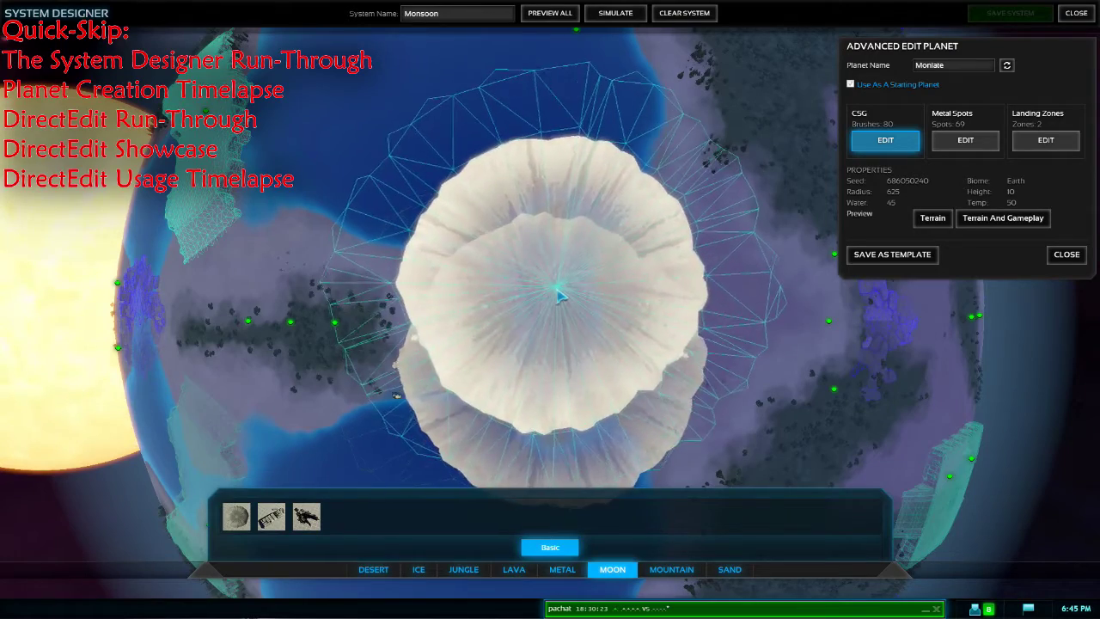
scroll(557, 289, "down", 5)
left_click(564, 313)
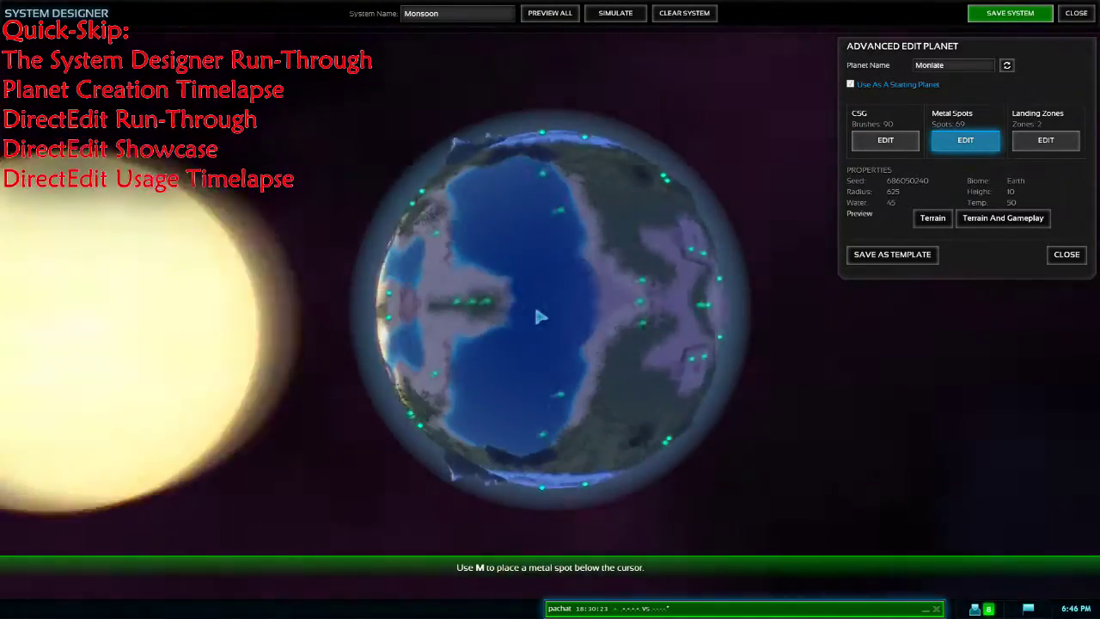
scroll(540, 317, "up", 5)
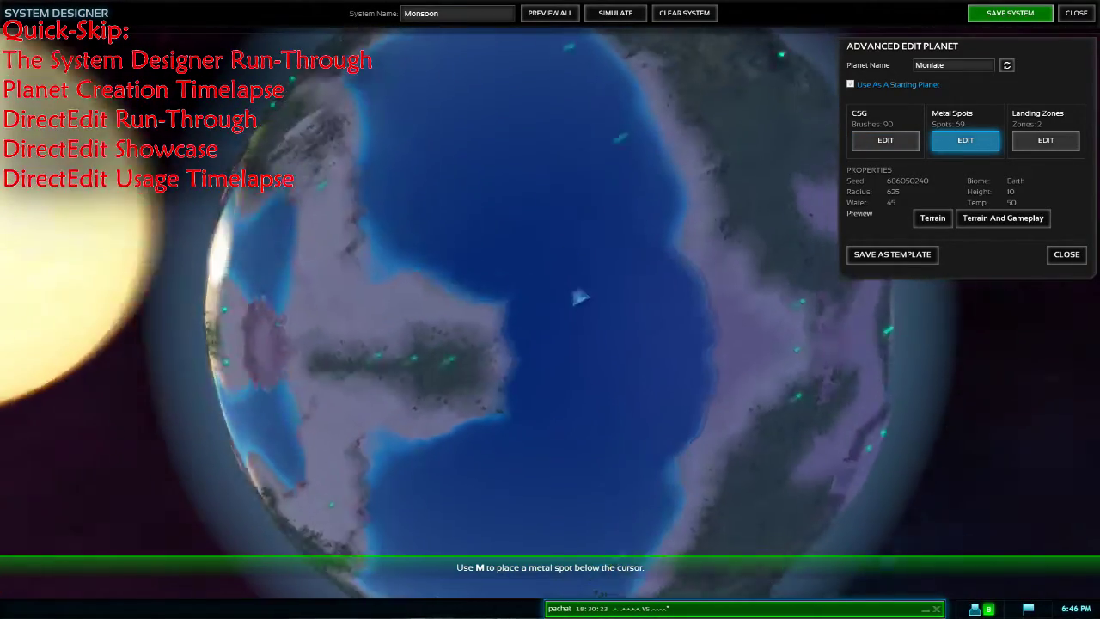
scroll(559, 301, "down", 5)
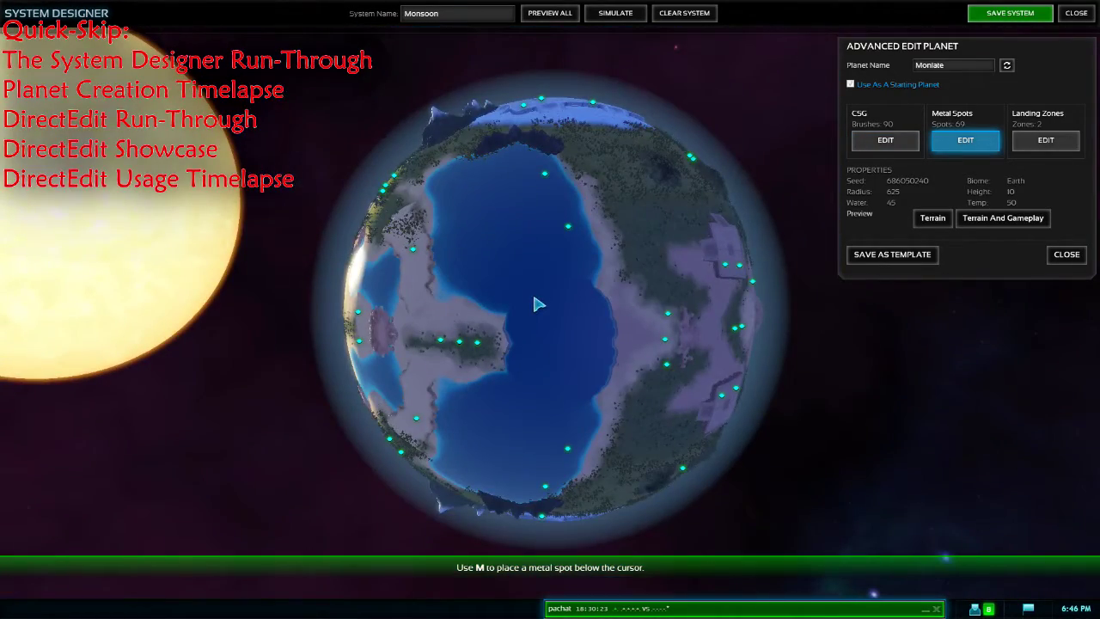
Return to terrain brush editing and try a Desert brush between the two lakes instead of the crater.
left_click(886, 141)
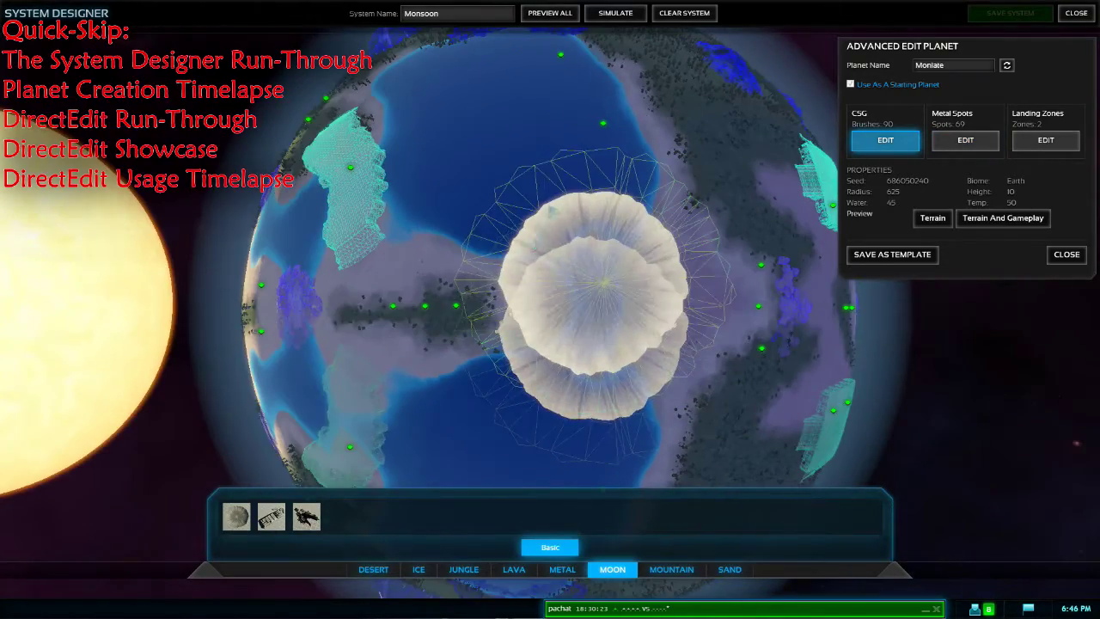
left_click(373, 569)
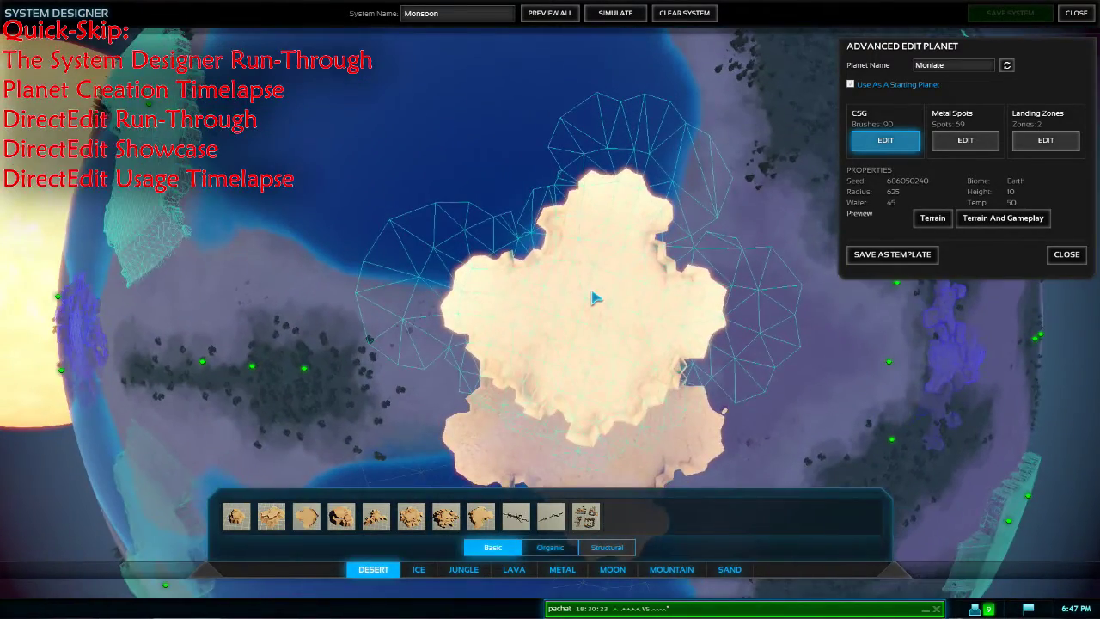
left_click_drag(596, 298, 599, 311)
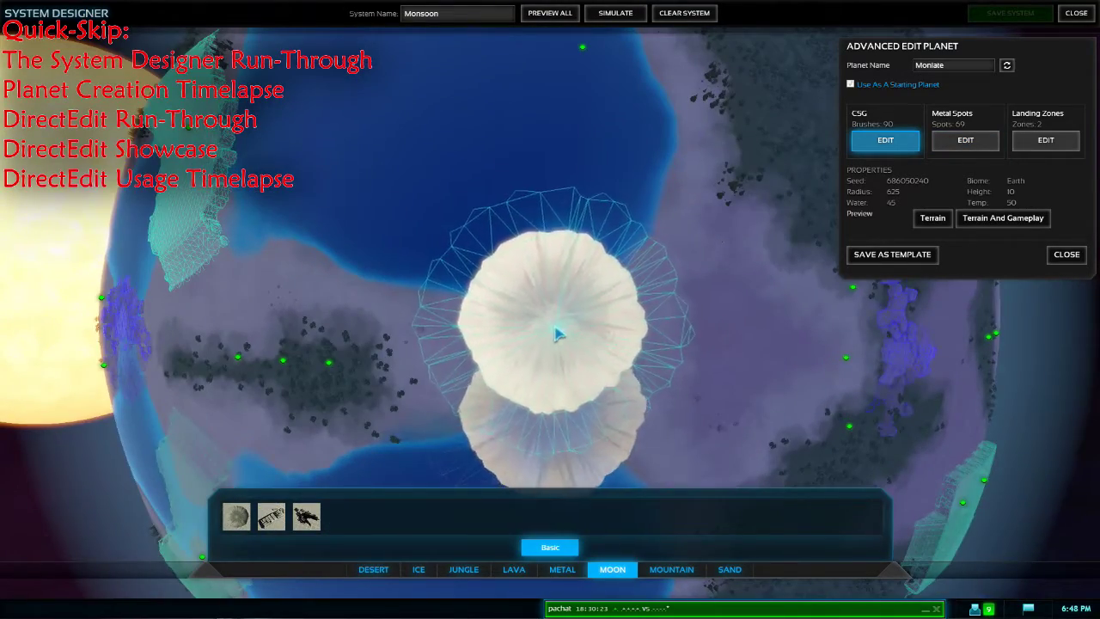
Place a smaller Moon crater brush between the two lakes, then switch to metal spot editing.
scroll(567, 241, "up", 4)
scroll(589, 292, "down", 5)
left_click(964, 141)
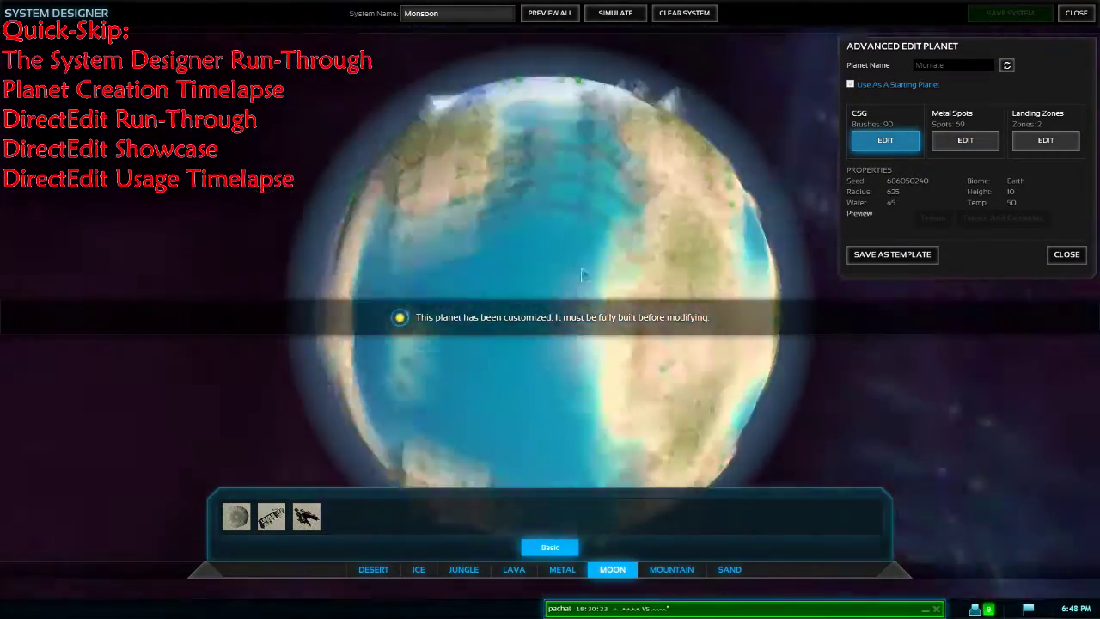
Examine the rebuilt planet from several sides, checking the mountains and lakes and the placement of the metal spots.
scroll(581, 275, "up", 5)
scroll(499, 215, "down", 5)
middle_click_drag(476, 258, 528, 307)
scroll(578, 324, "up", 4)
scroll(577, 324, "down", 3)
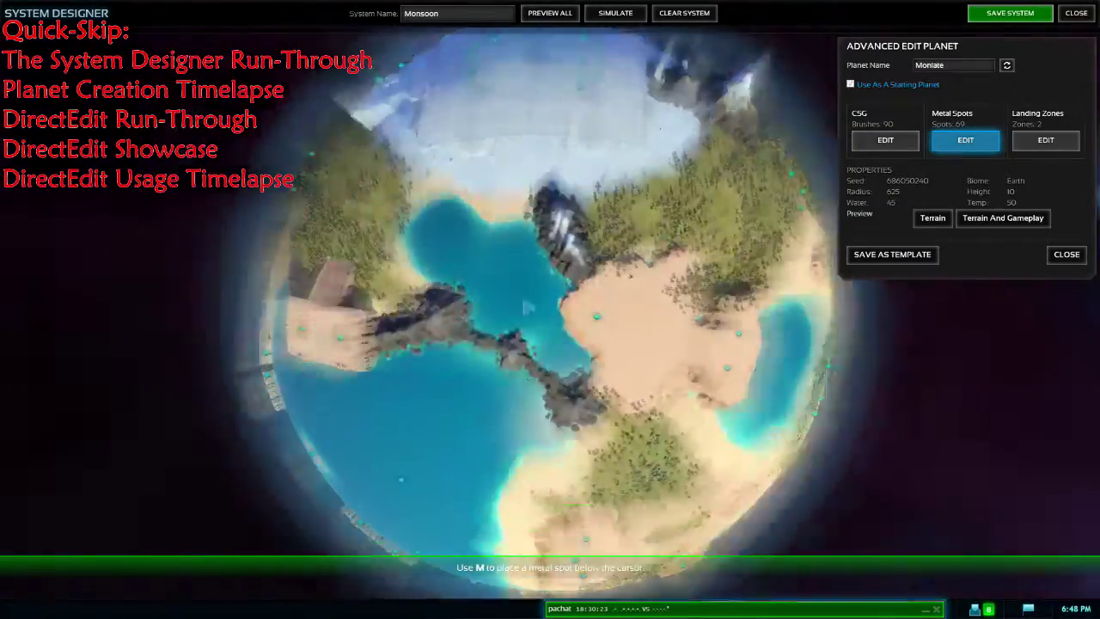
scroll(531, 301, "down", 2)
scroll(534, 295, "up", 3)
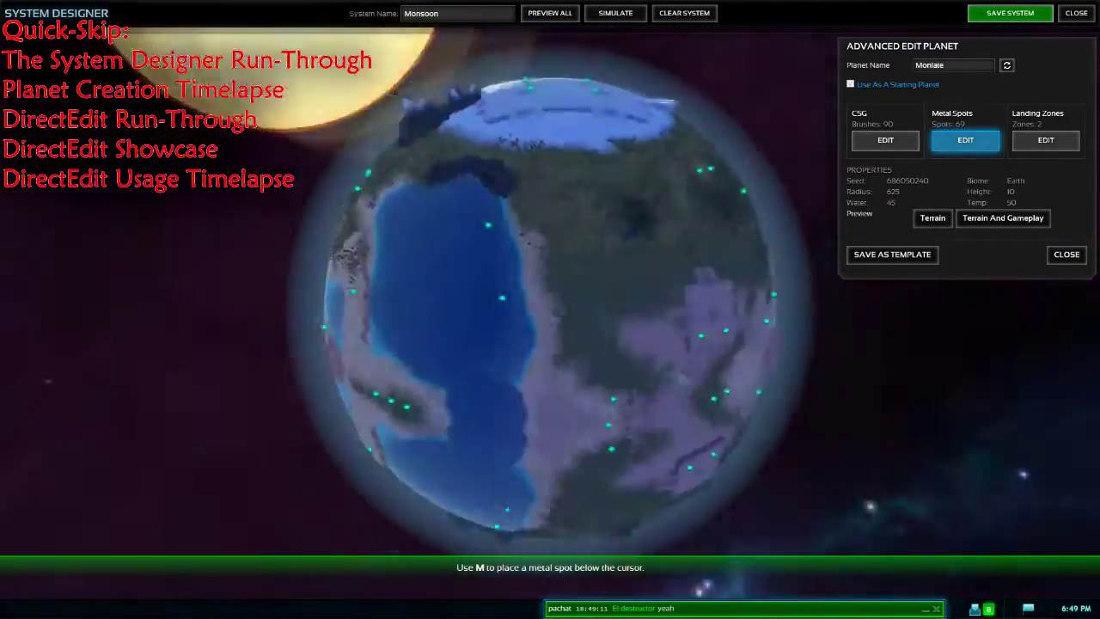
Try placing two metal spots in the water of the new channel between the lakes, then inspect them.
middle_click_drag(584, 316, 612, 356)
scroll(607, 338, "up", 4)
key("m")
key("m")
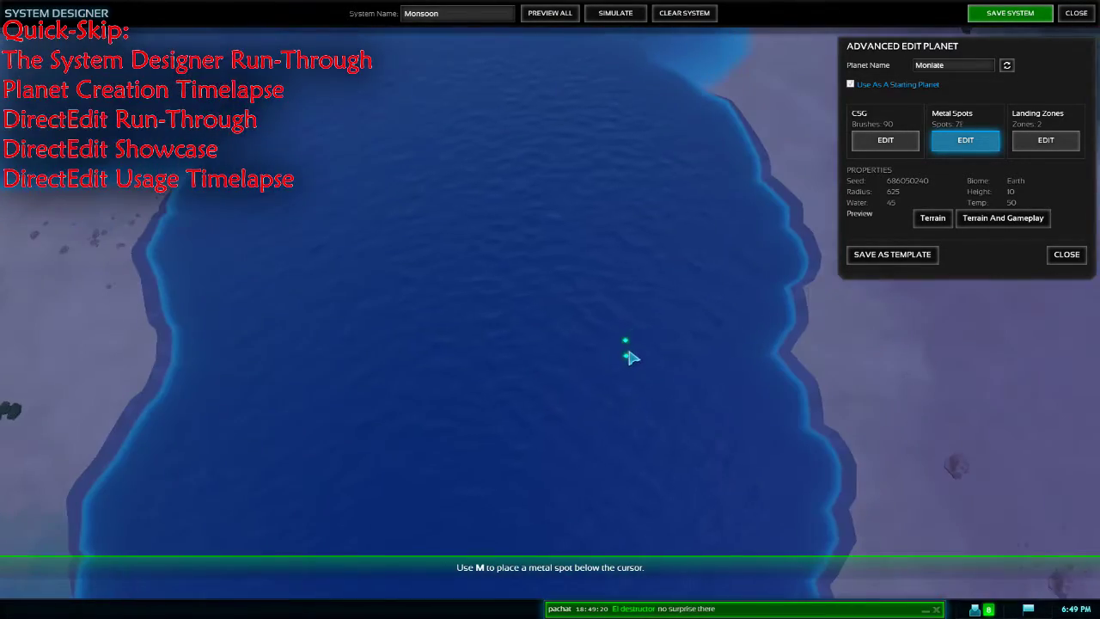
scroll(629, 374, "down", 5)
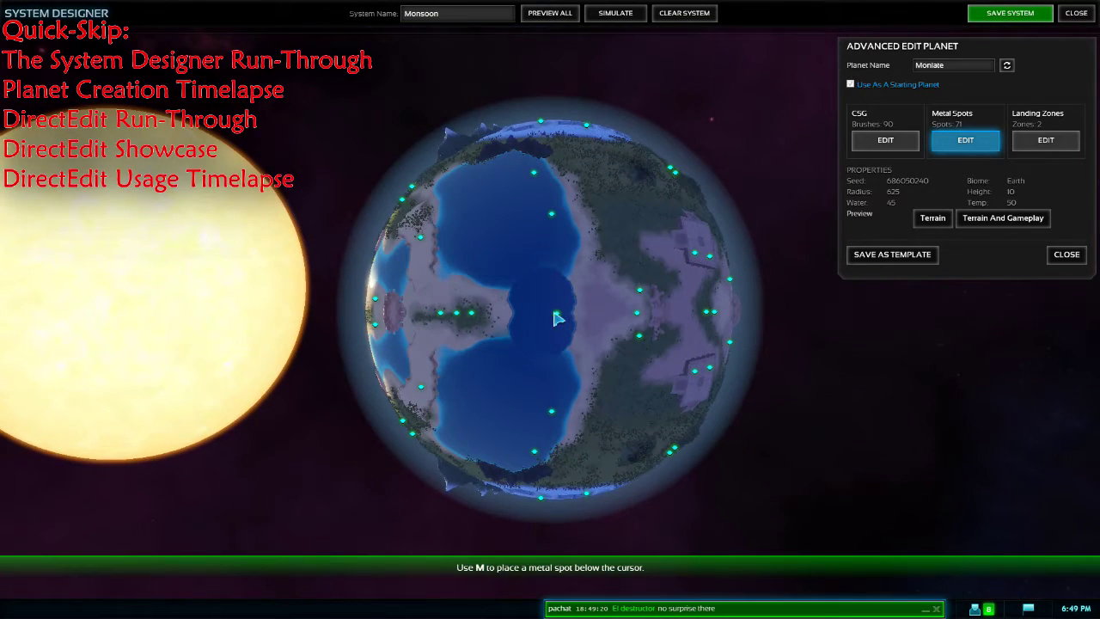
scroll(535, 261, "up", 5)
scroll(550, 284, "down", 5)
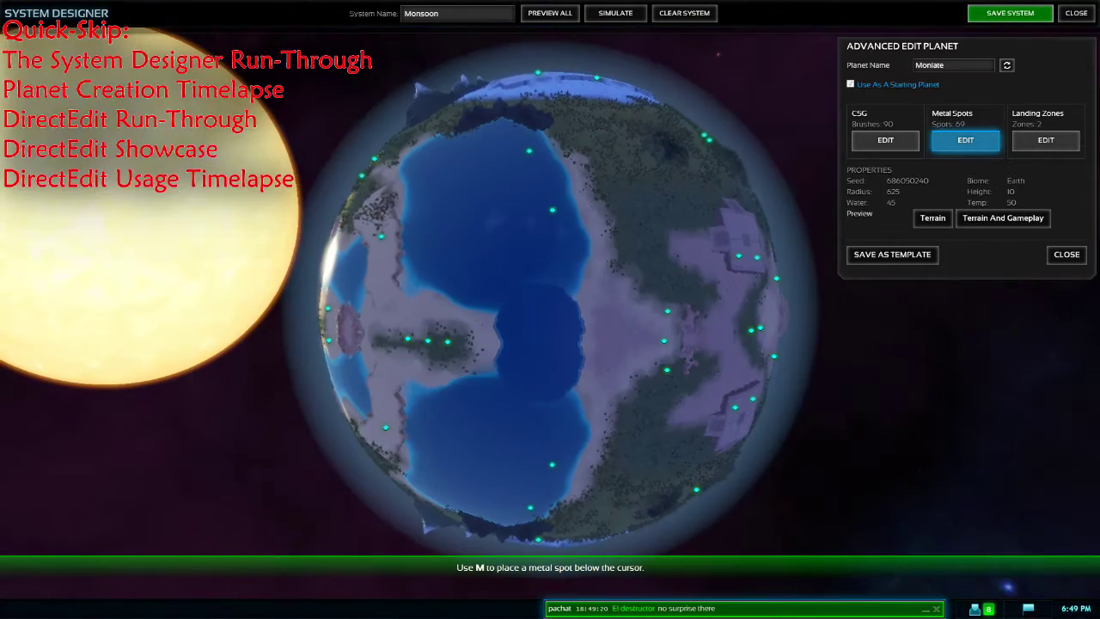
scroll(496, 327, "up", 3)
scroll(496, 326, "down", 3)
scroll(541, 279, "up", 3)
middle_click_drag(773, 499, 806, 240)
scroll(806, 240, "down", 5)
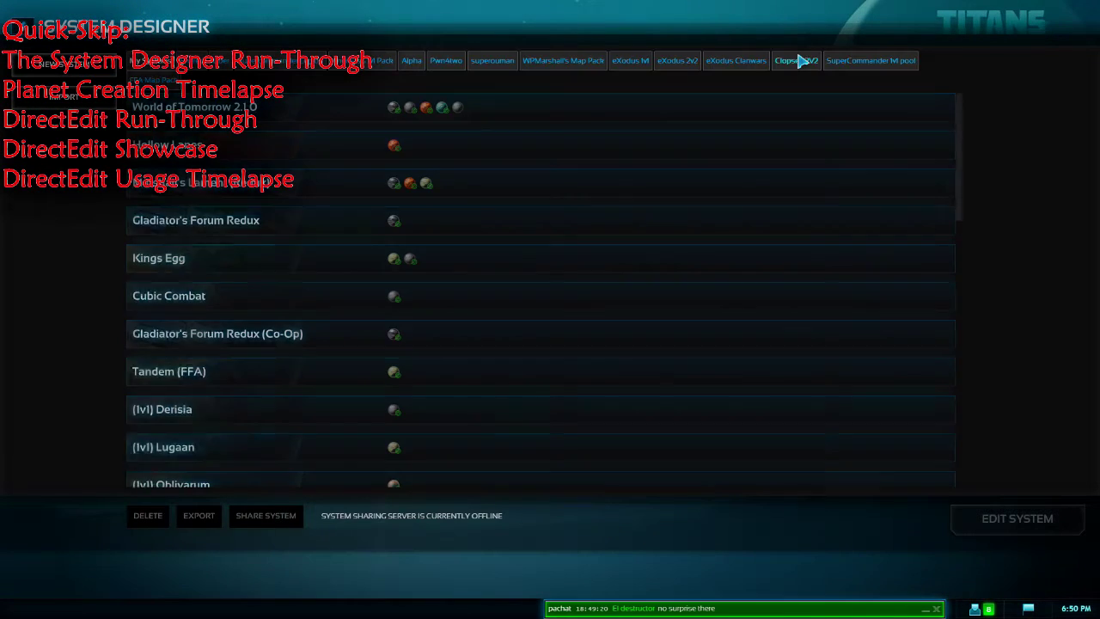
Open the Monsoon system from the saved systems for editing and select its planet to check it.
scroll(334, 387, "down", 10)
left_click(343, 463)
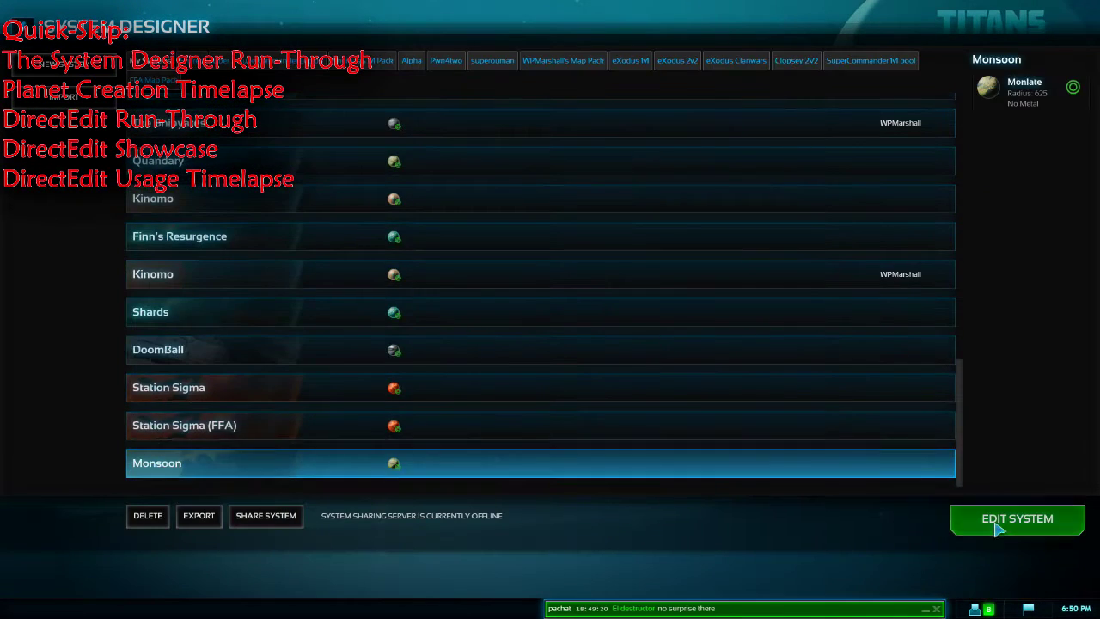
left_click(999, 526)
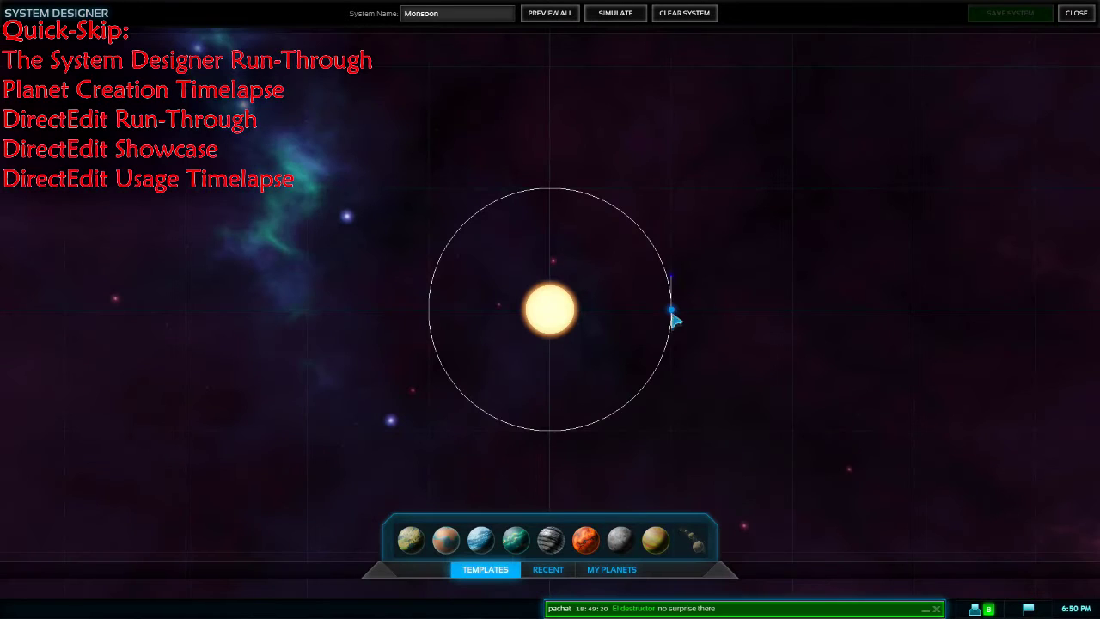
left_click(672, 312)
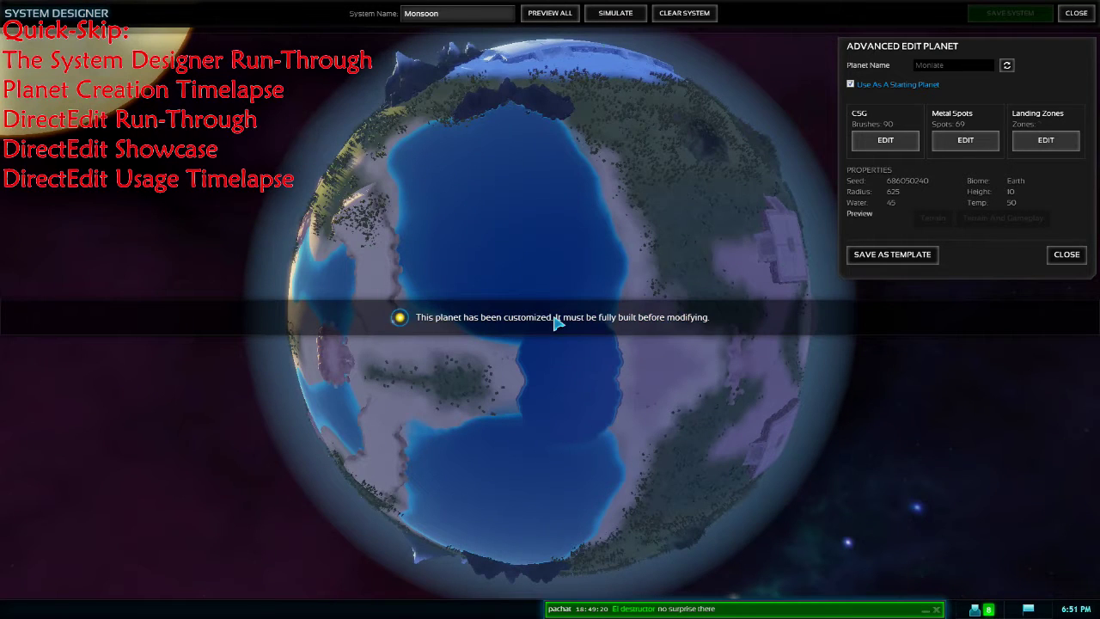
Close the Monsoon system and leave the System Designer.
left_click(1076, 13)
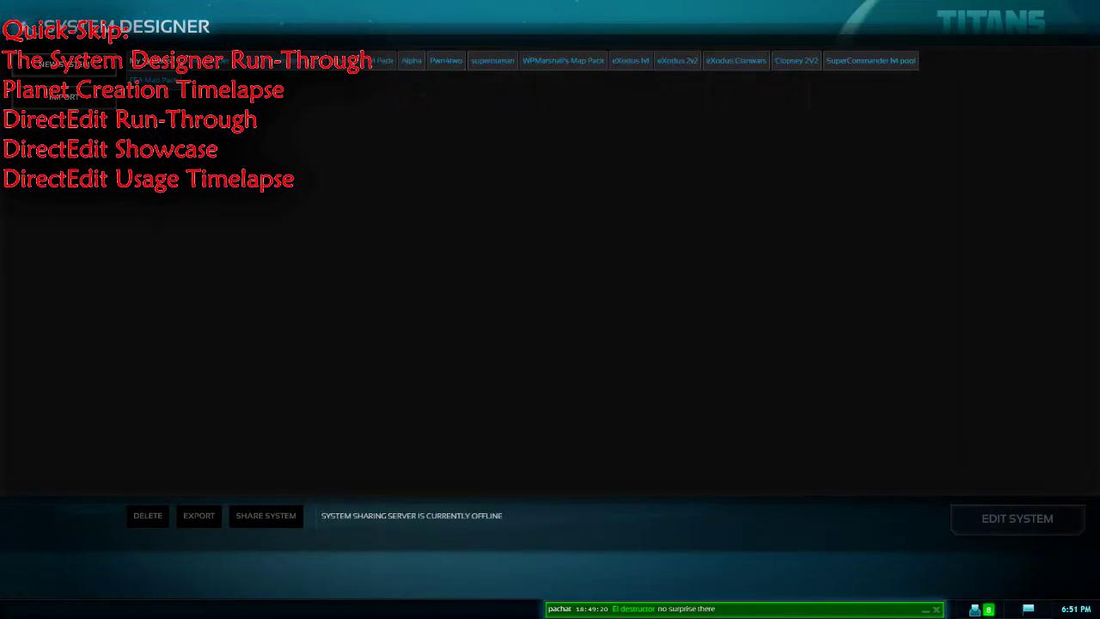
left_click(30, 31)
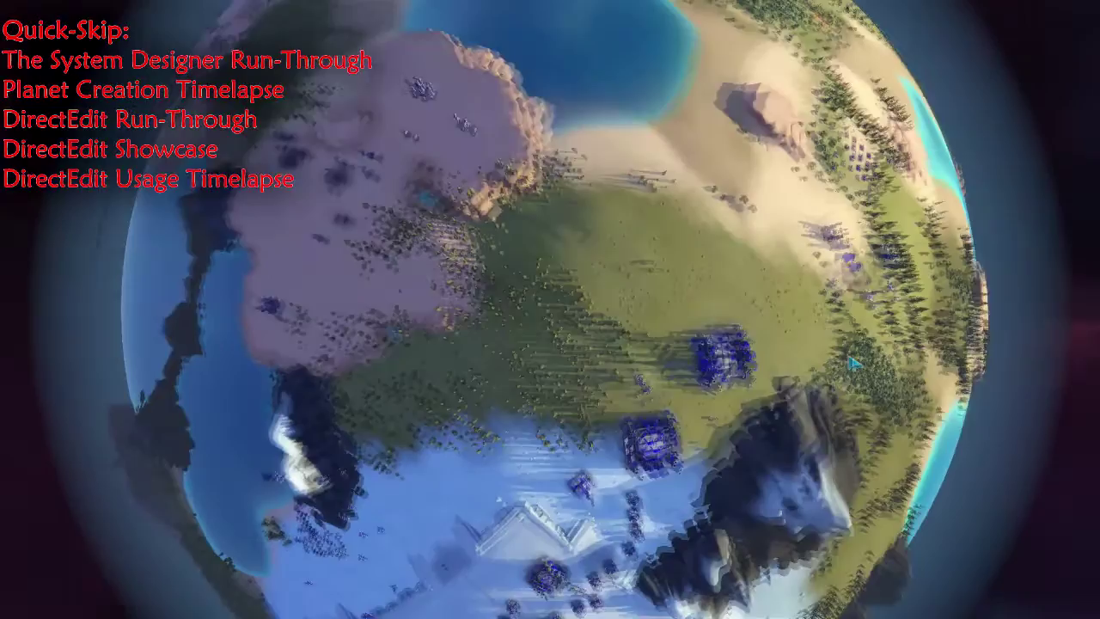
middle_click_drag(854, 363, 1019, 441)
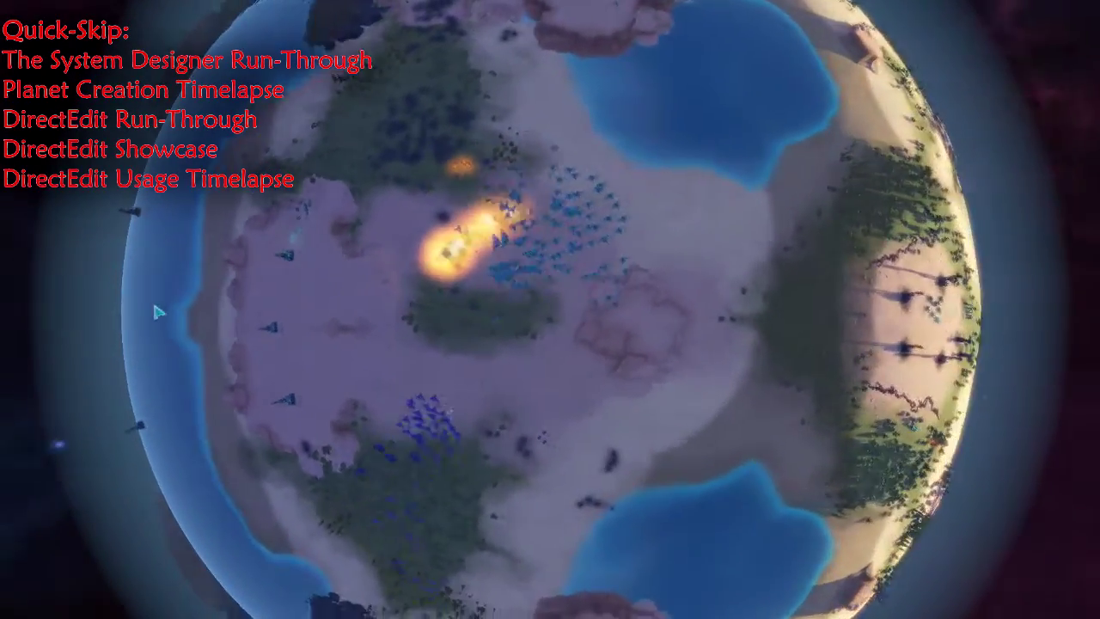
scroll(140, 281, "up", 3)
middle_click_drag(157, 312, 91, 332)
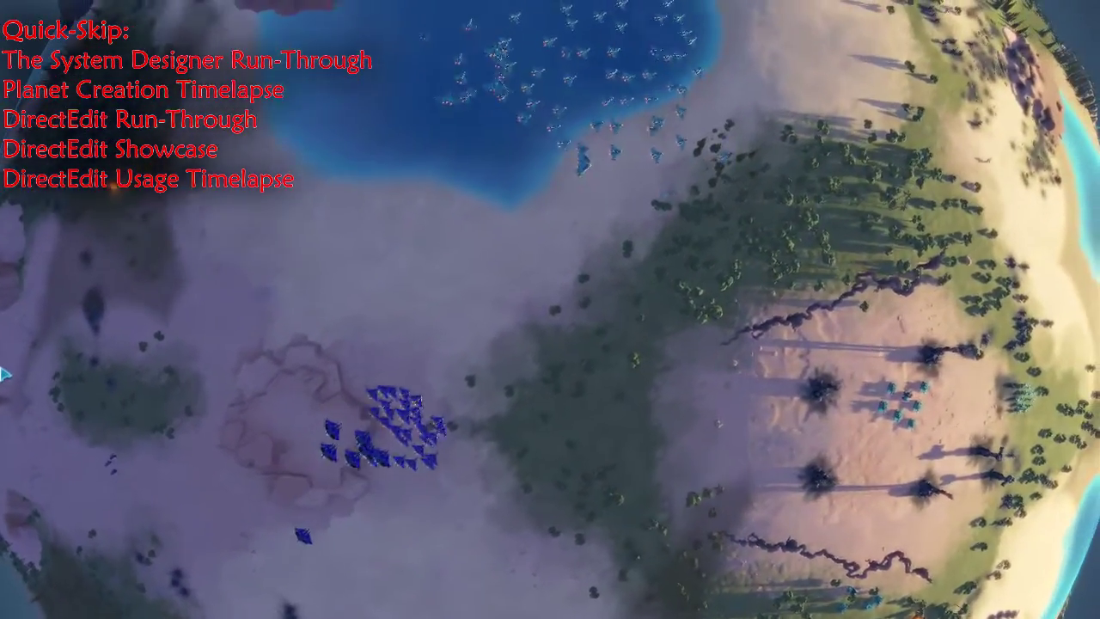
middle_click_drag(5, 372, 4, 391)
scroll(4, 391, "down", 1)
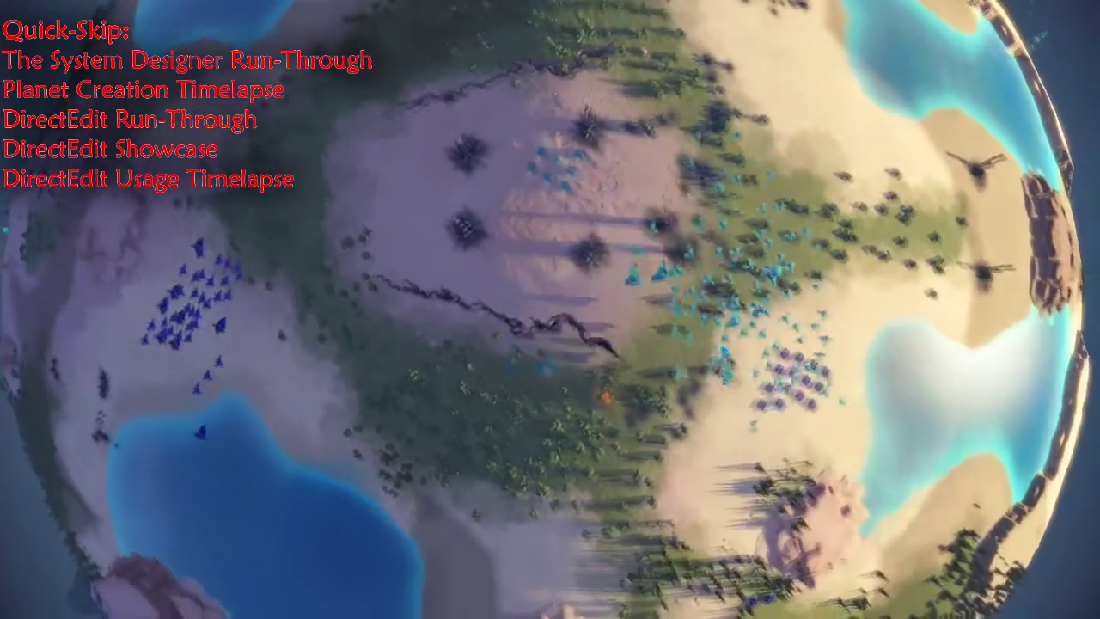
scroll(690, 332, "up", 1)
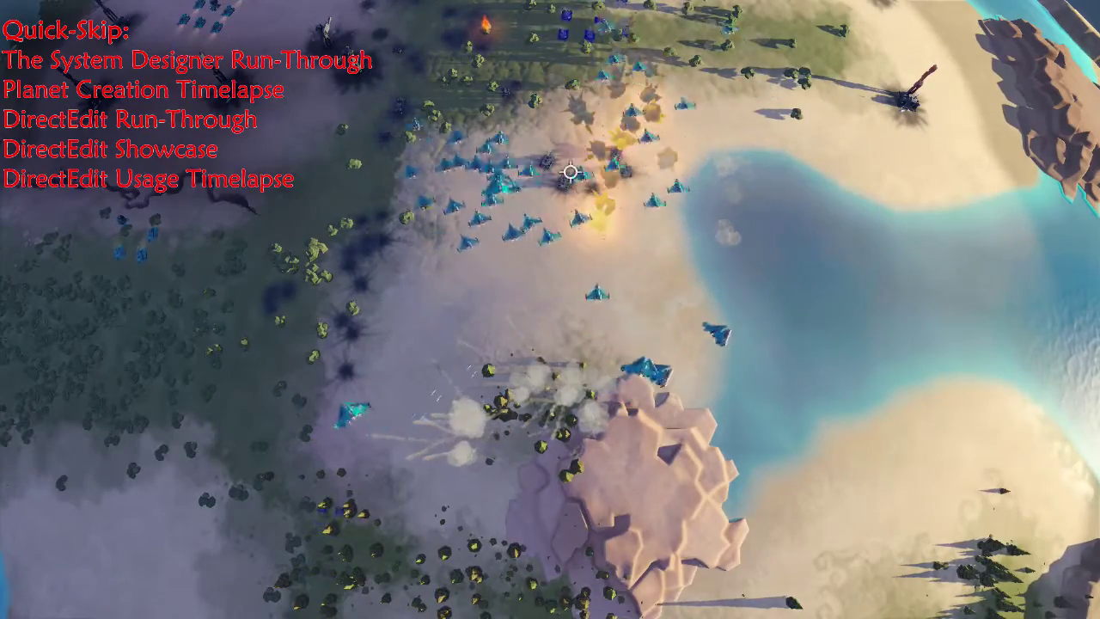
scroll(567, 172, "down", 5)
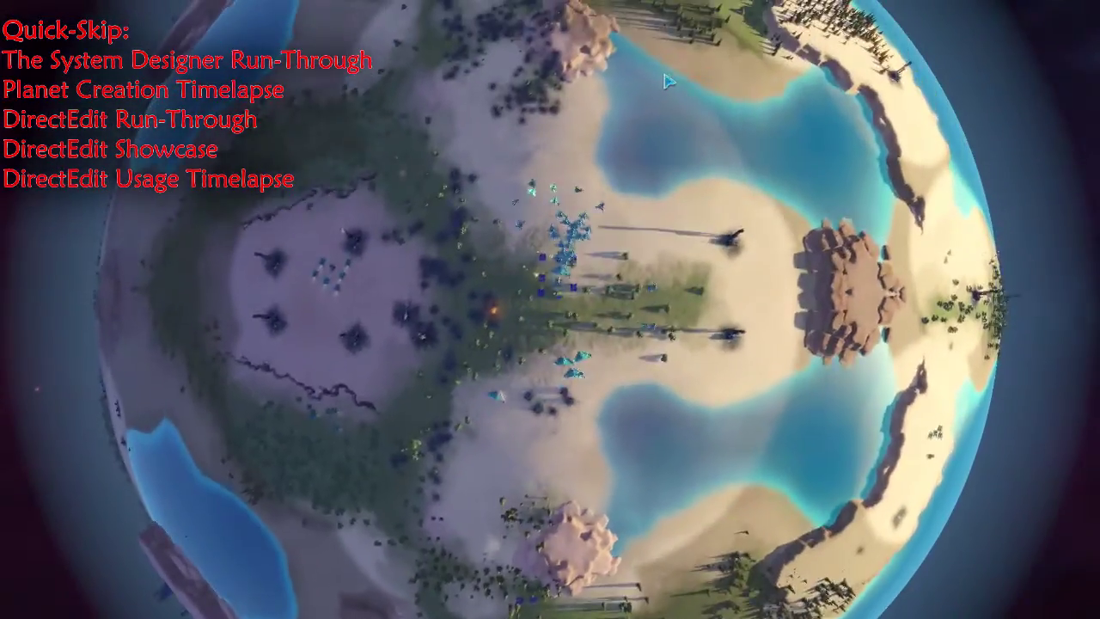
scroll(666, 84, "down", 3)
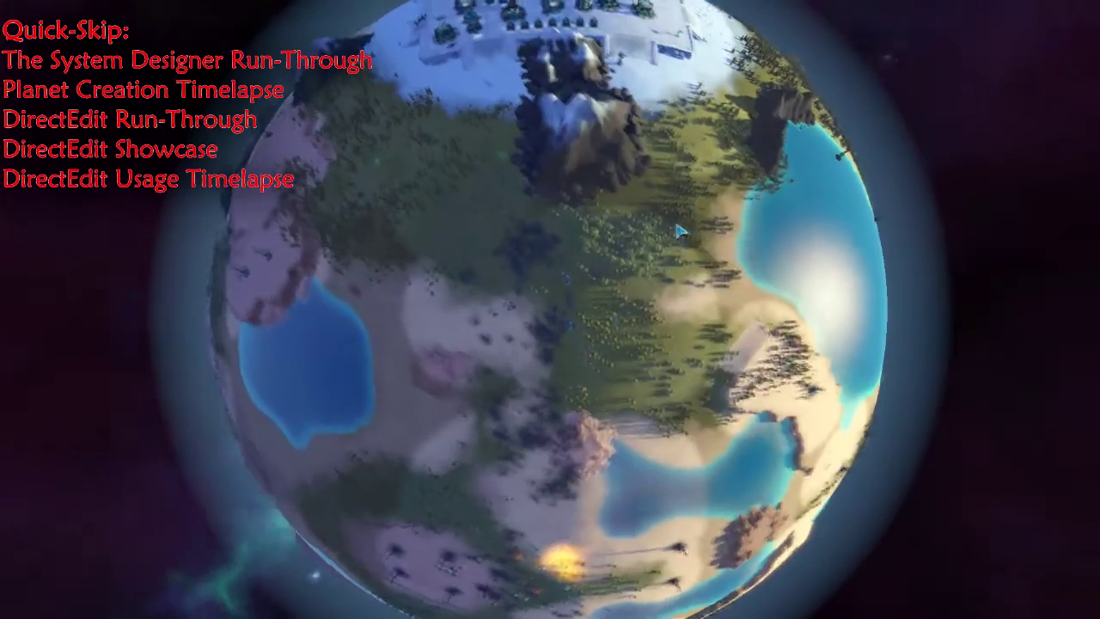
Examine the planet in the match from several sides, checking the snow plateau, mountains, lakes and forests.
middle_click_drag(678, 231, 731, 244)
middle_click_drag(411, 290, 500, 256)
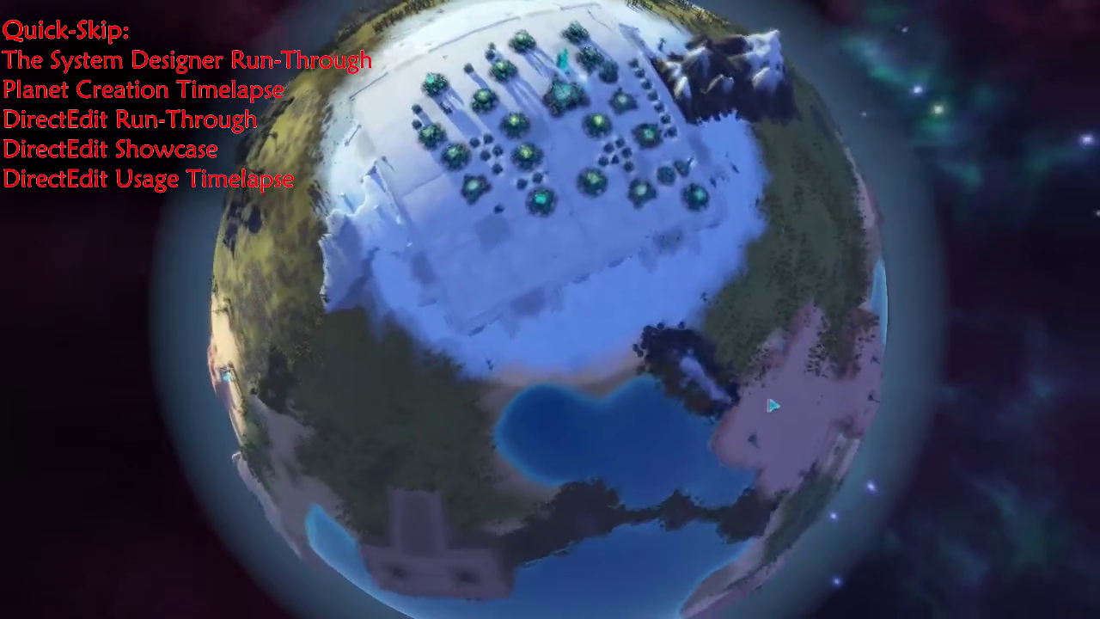
middle_click_drag(773, 405, 897, 314)
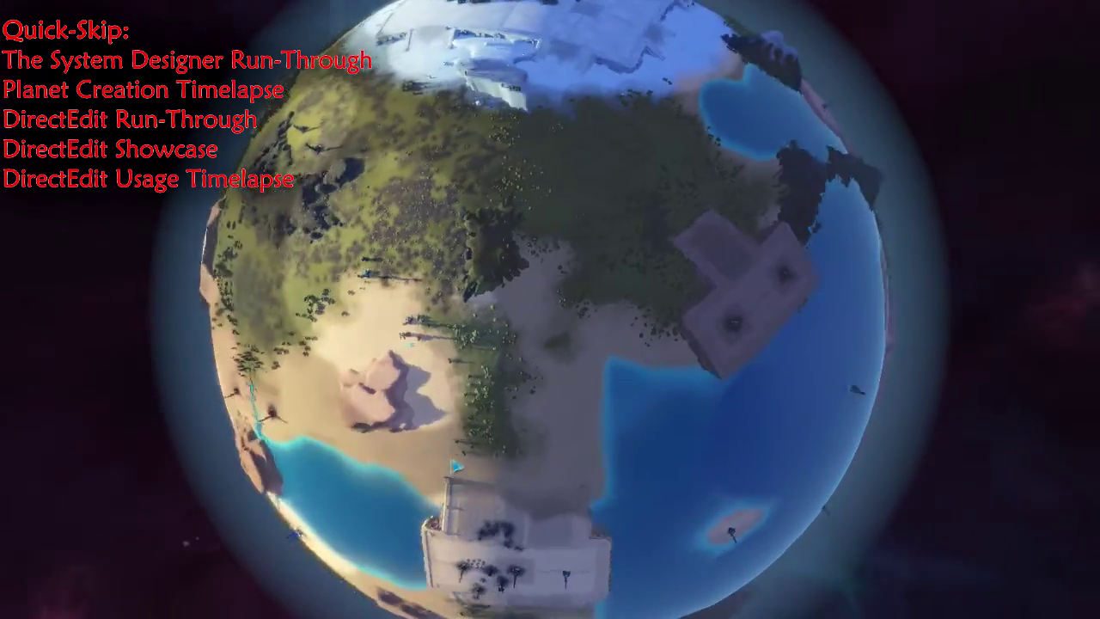
scroll(464, 464, "up", 5)
middle_click_drag(456, 466, 704, 173)
scroll(698, 271, "down", 4)
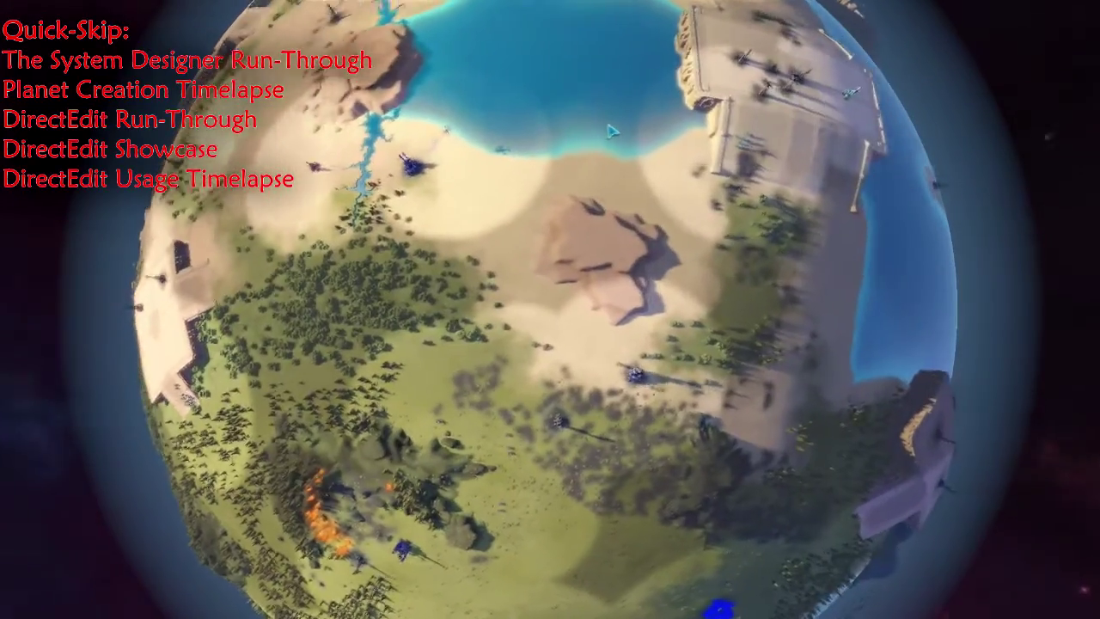
middle_click_drag(612, 130, 291, 51)
scroll(442, 98, "down", 3)
middle_click_drag(519, 120, 555, 148)
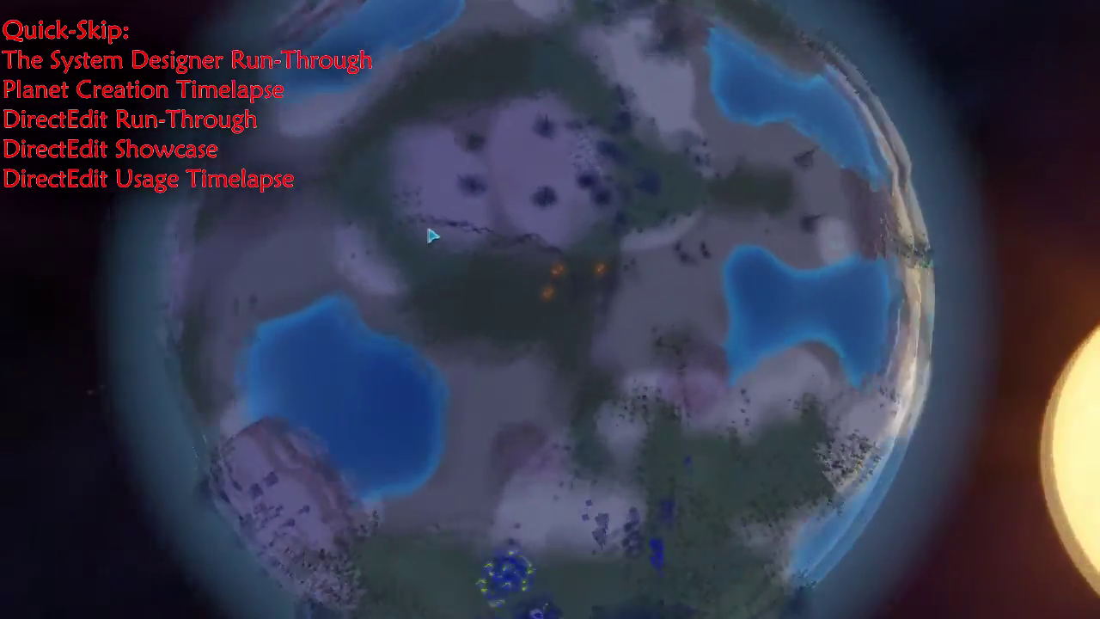
Inspect the planet's surface up close, following the blue bases from the dark side to the snow plateau.
scroll(417, 254, "up", 5)
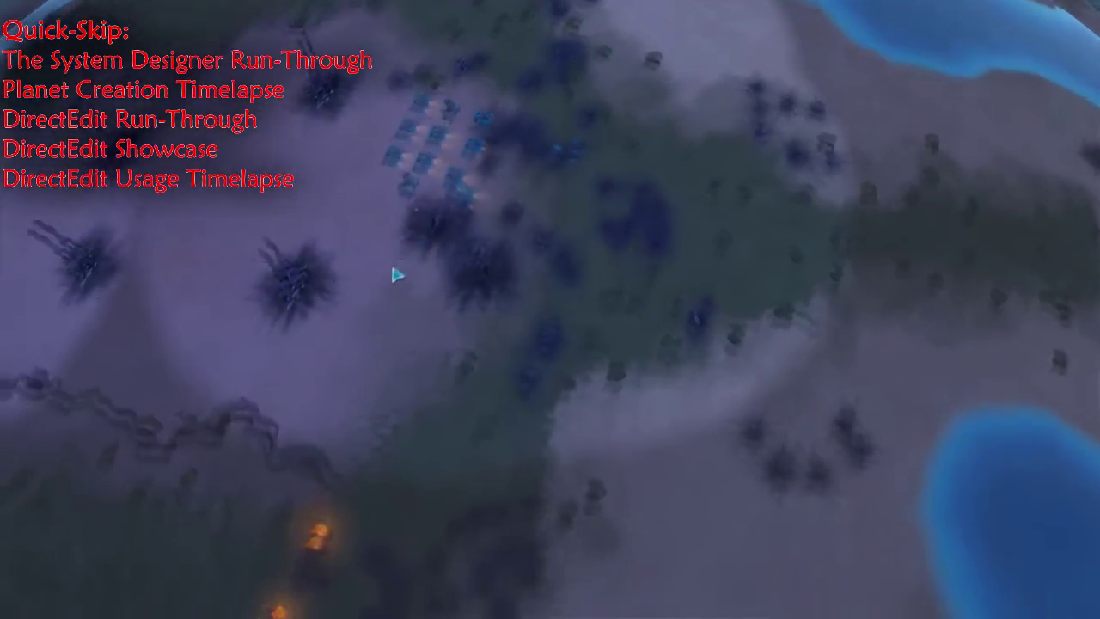
middle_click_drag(331, 490, 427, 172)
middle_click_drag(842, 515, 666, 52)
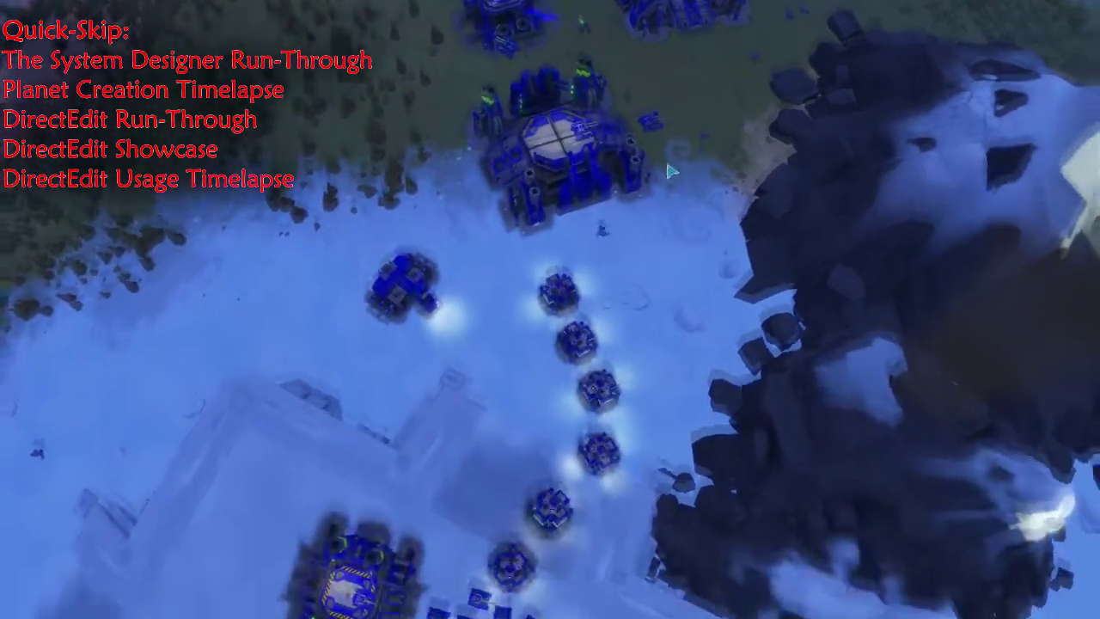
middle_click_drag(821, 593, 836, 207)
scroll(833, 206, "down", 10)
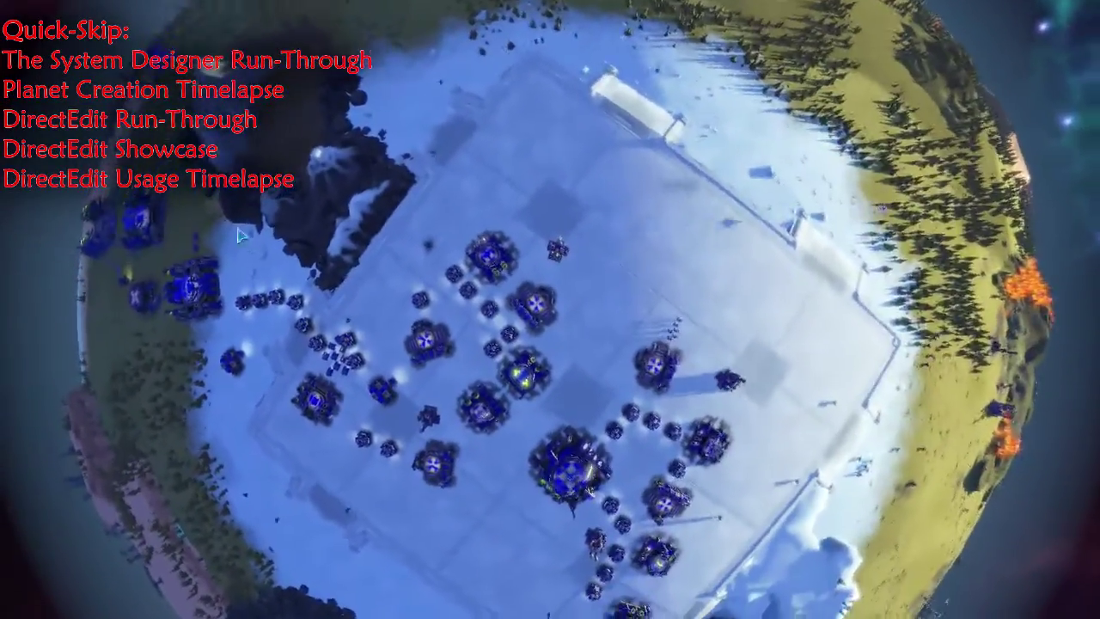
middle_click_drag(241, 236, 191, 234)
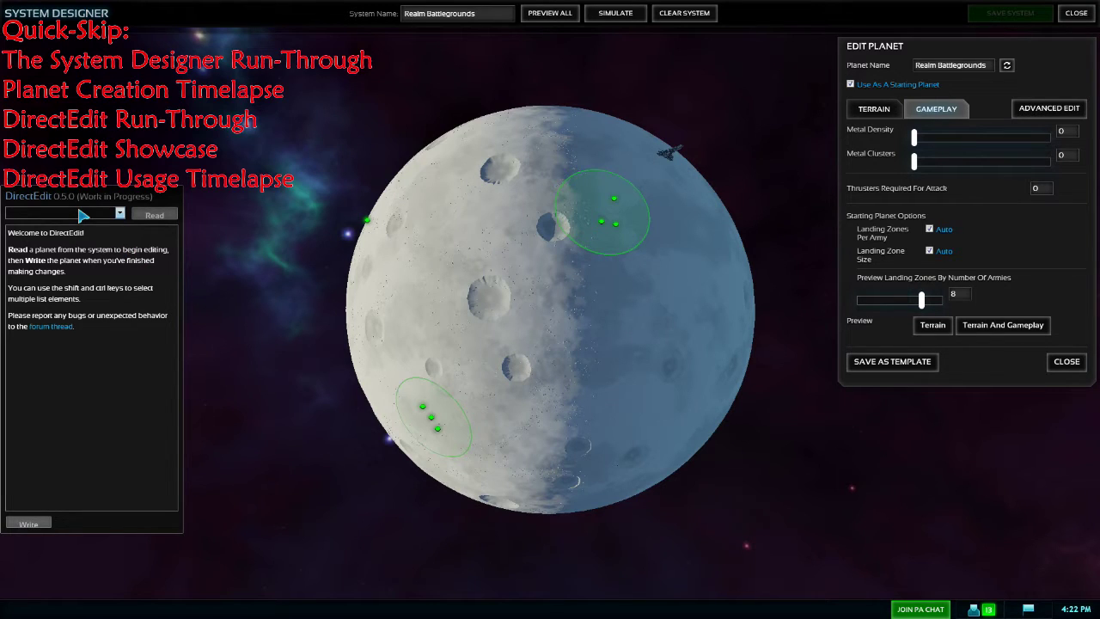
Choose the Realm Battlegrounds planet in DirectEdit and read its data in.
left_click(82, 214)
left_click(86, 231)
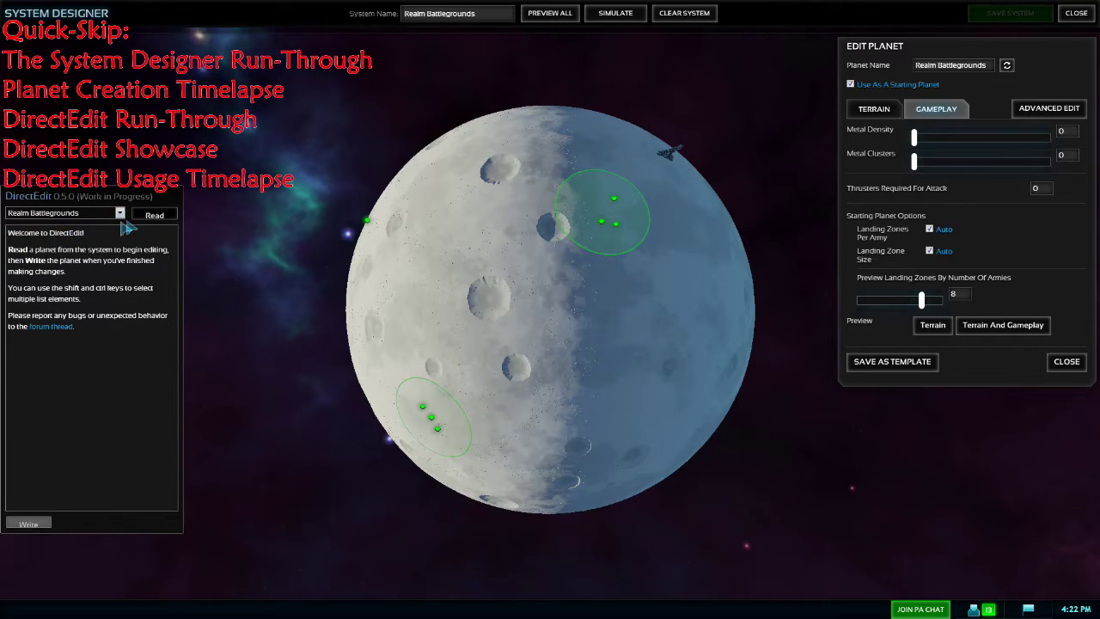
left_click(148, 215)
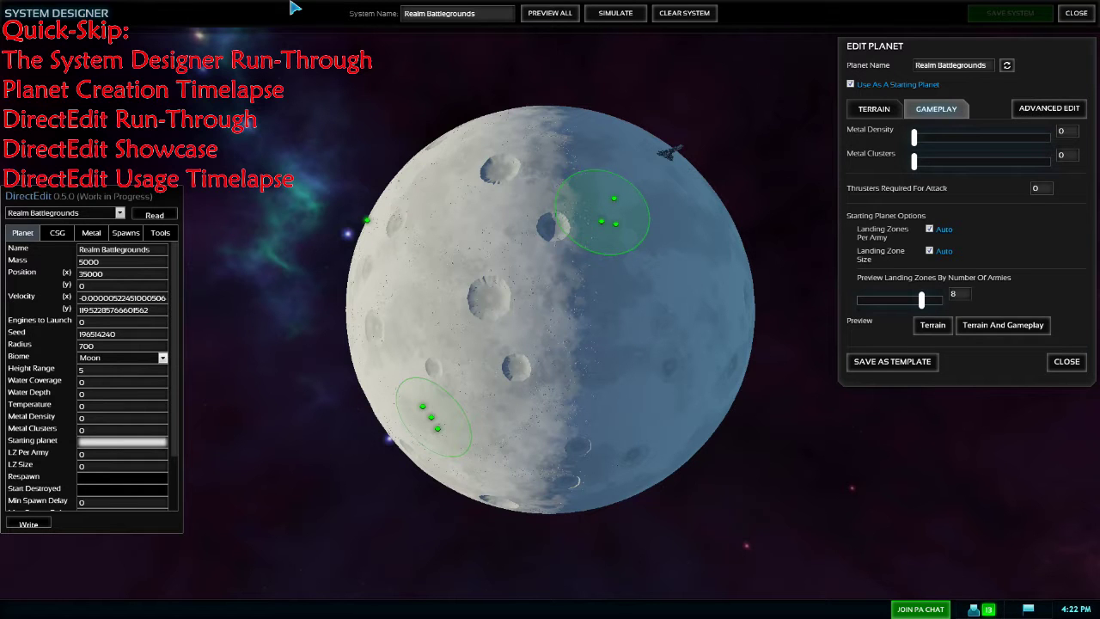
Convert the Realm Battlegrounds planet to Advanced Edit mode and accept that this is permanent.
scroll(639, 272, "up", 1)
middle_click_drag(639, 272, 650, 289)
middle_click_drag(647, 357, 517, 323)
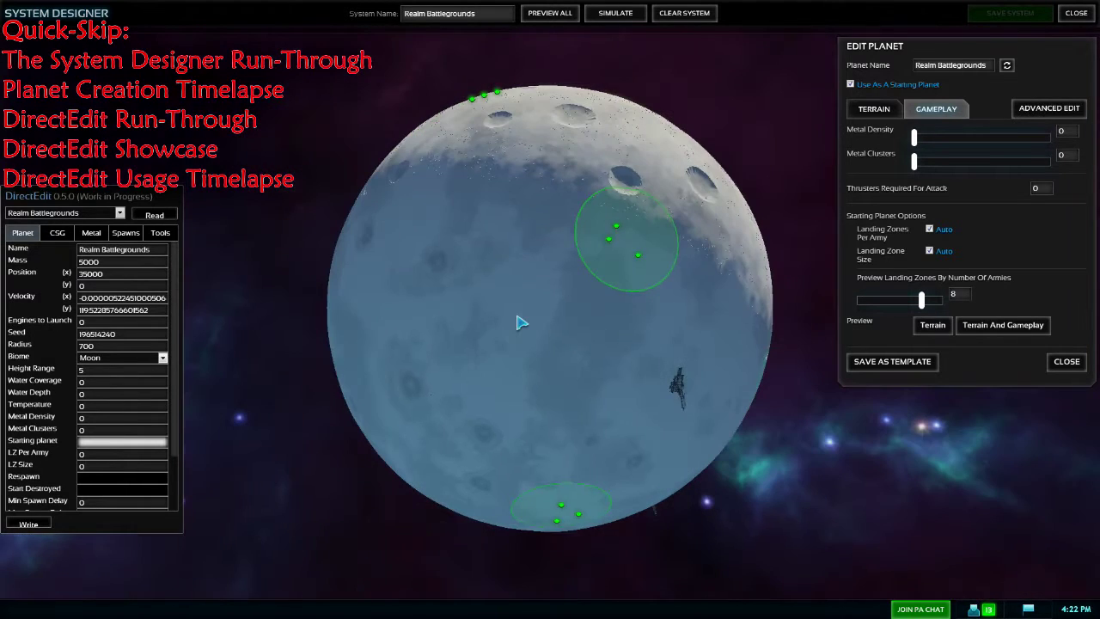
left_click_drag(545, 381, 410, 329)
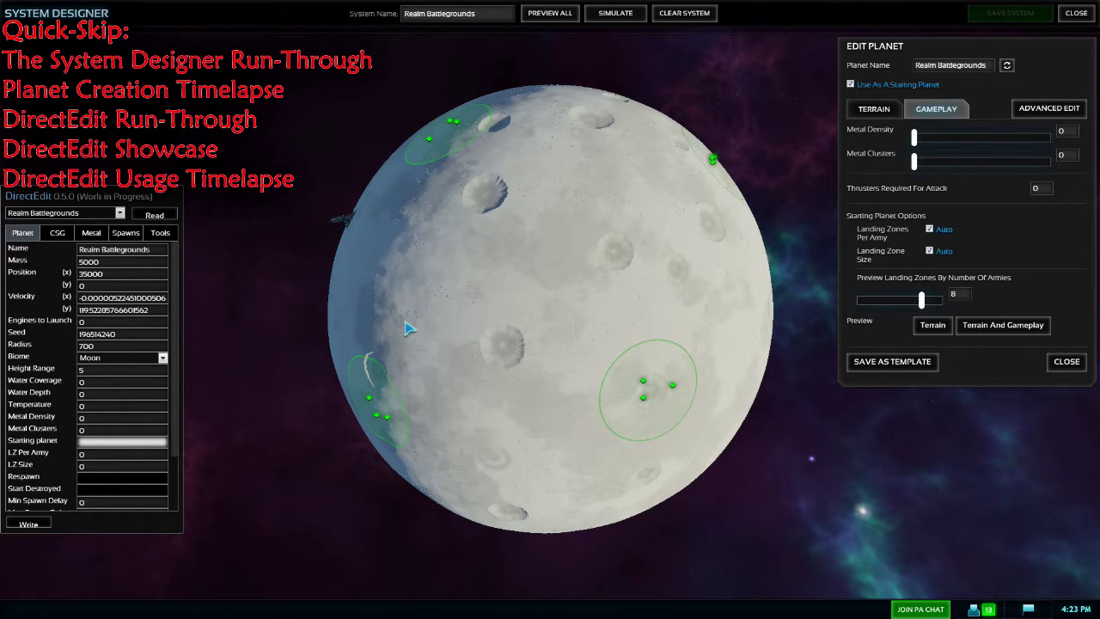
left_click_drag(418, 303, 481, 285)
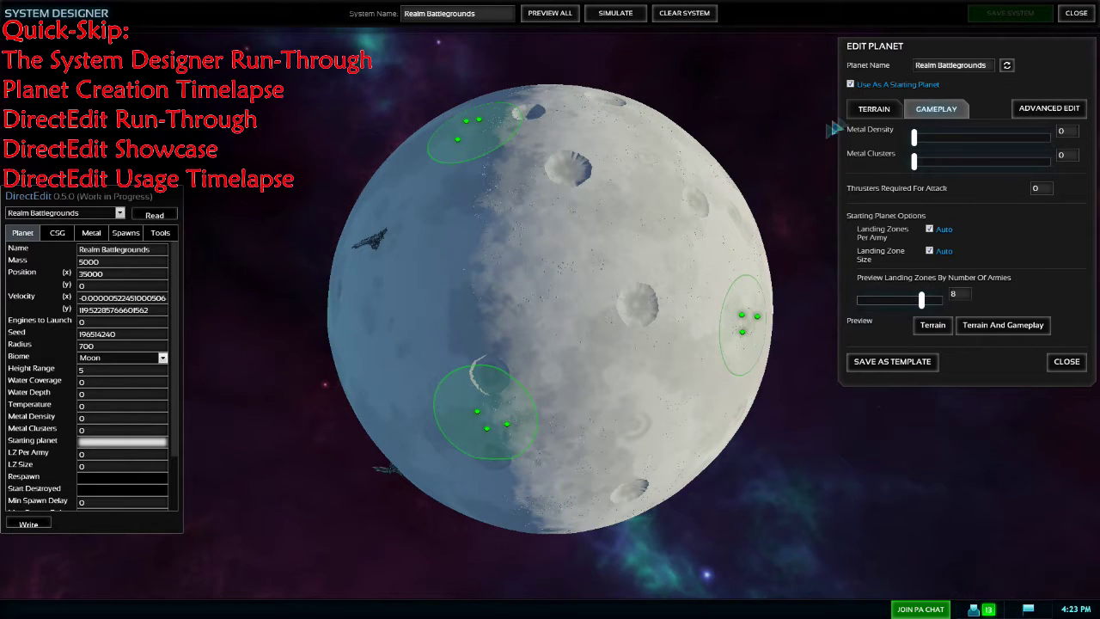
left_click(882, 111)
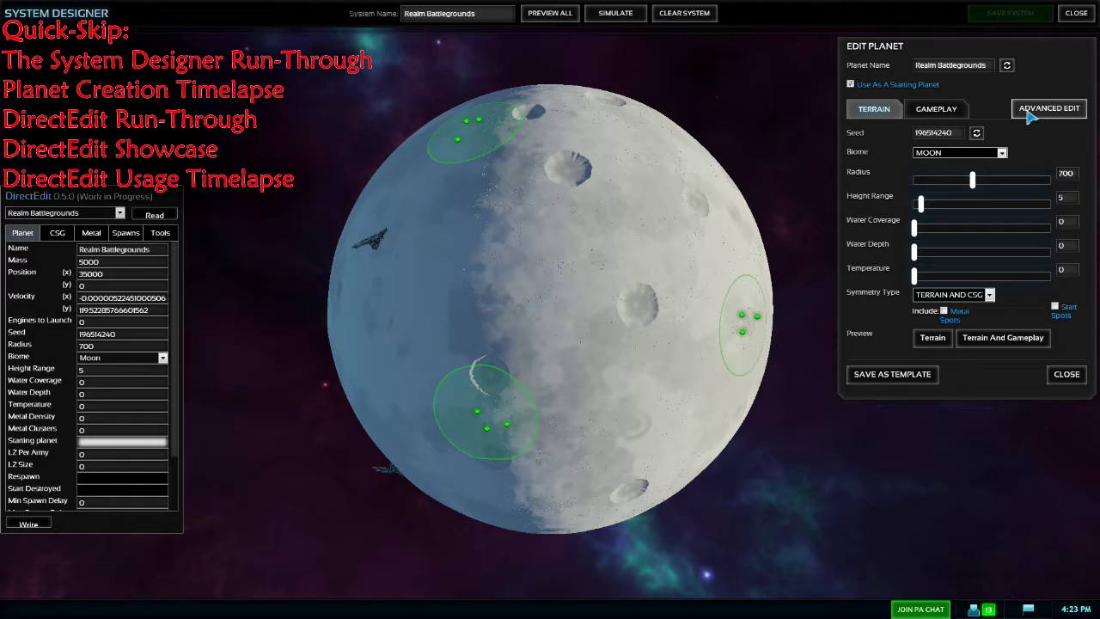
left_click(1031, 115)
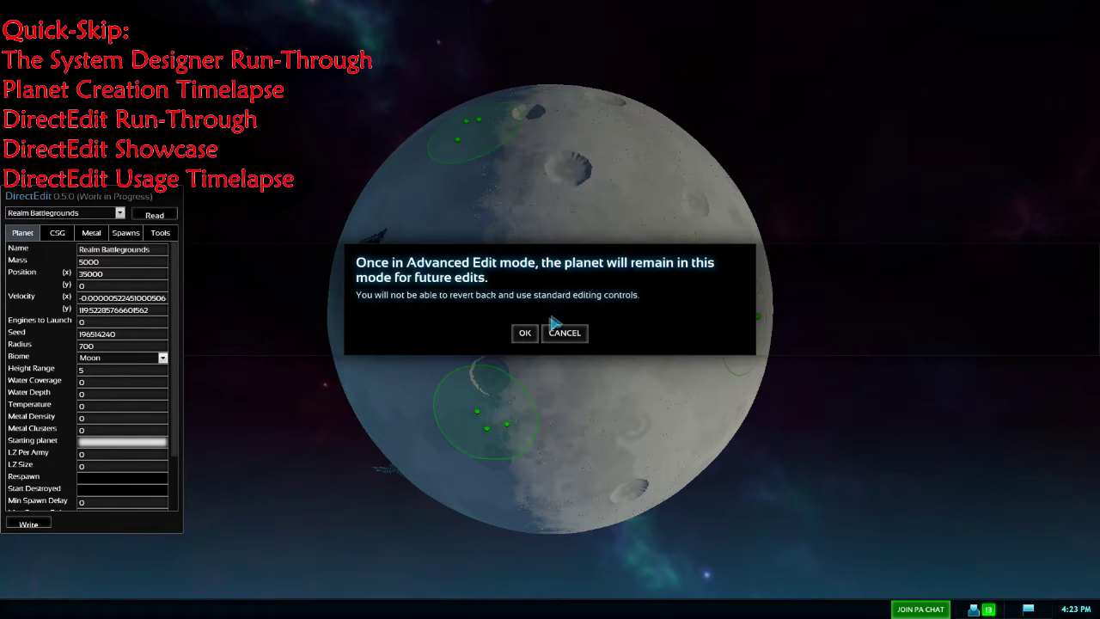
left_click(523, 330)
Check the planet's CSG list in DirectEdit and examine one of its craters up close.
middle_click_drag(619, 290, 625, 342)
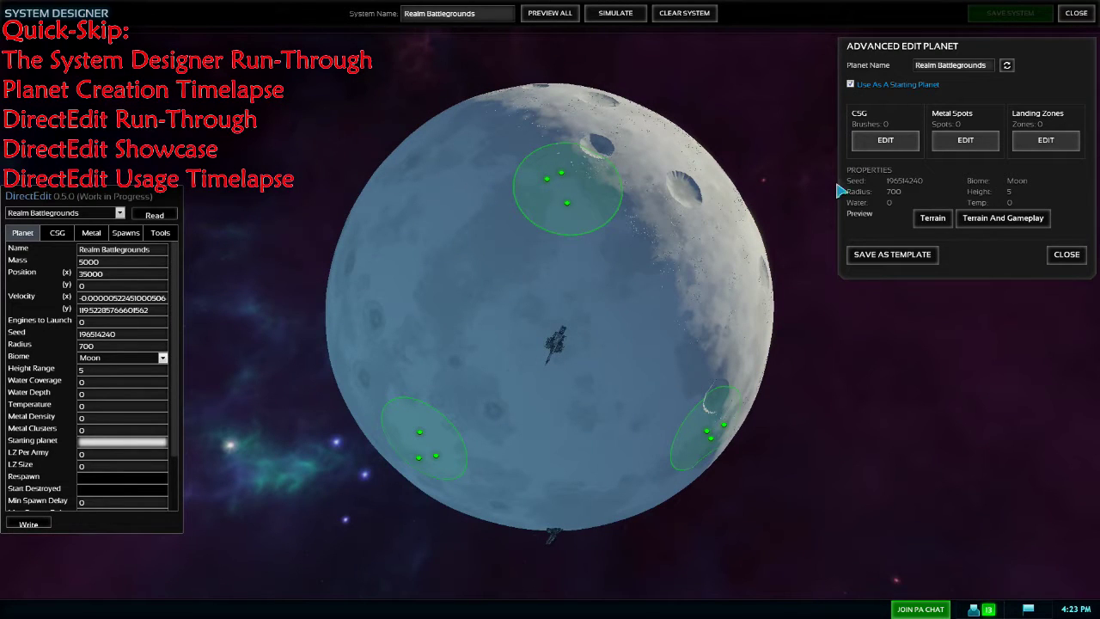
left_click(57, 234)
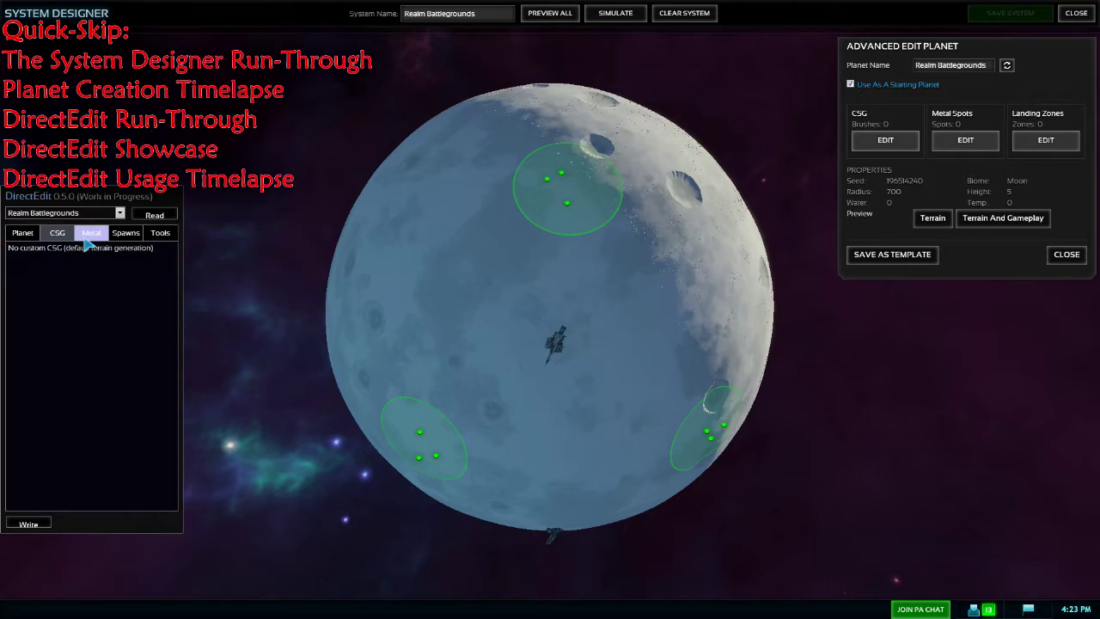
scroll(576, 372, "up", 3)
scroll(576, 372, "up", 5)
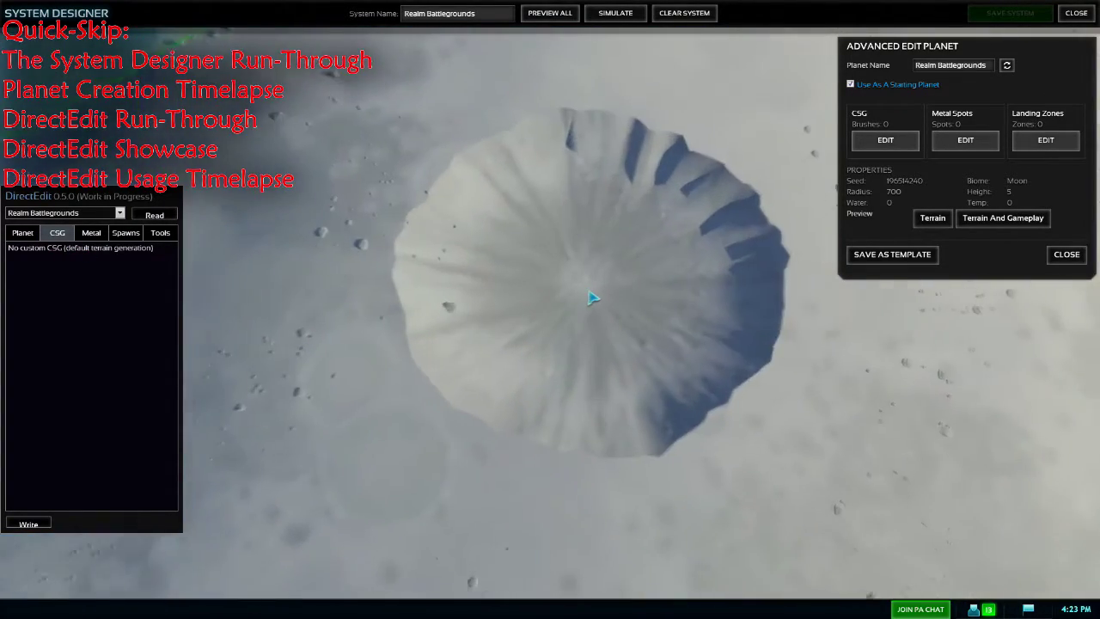
scroll(589, 300, "down", 5)
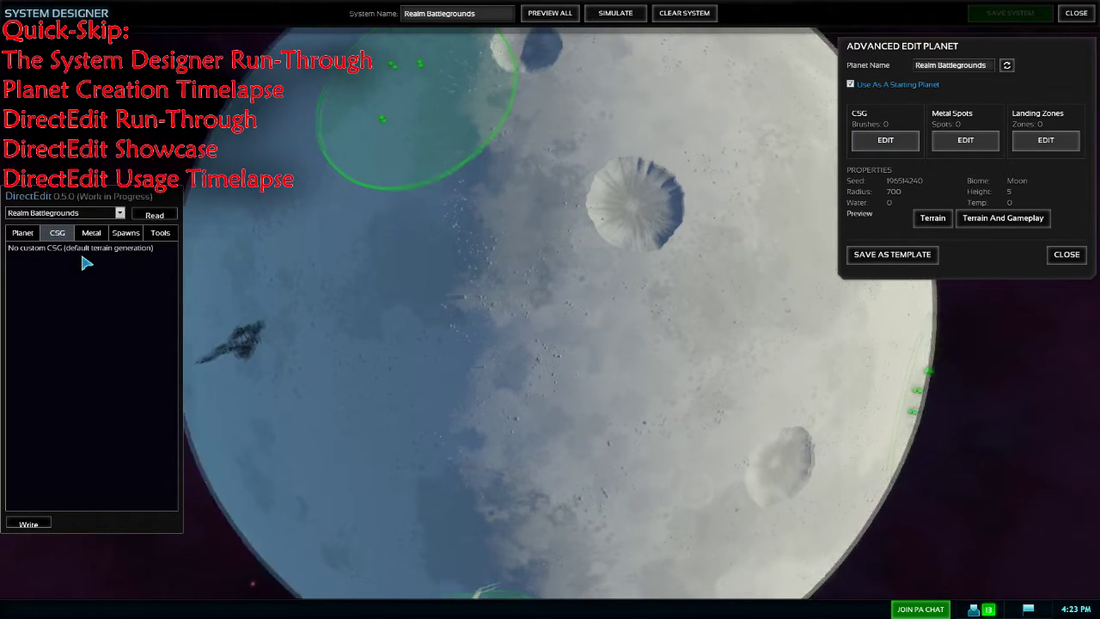
scroll(238, 278, "down", 4)
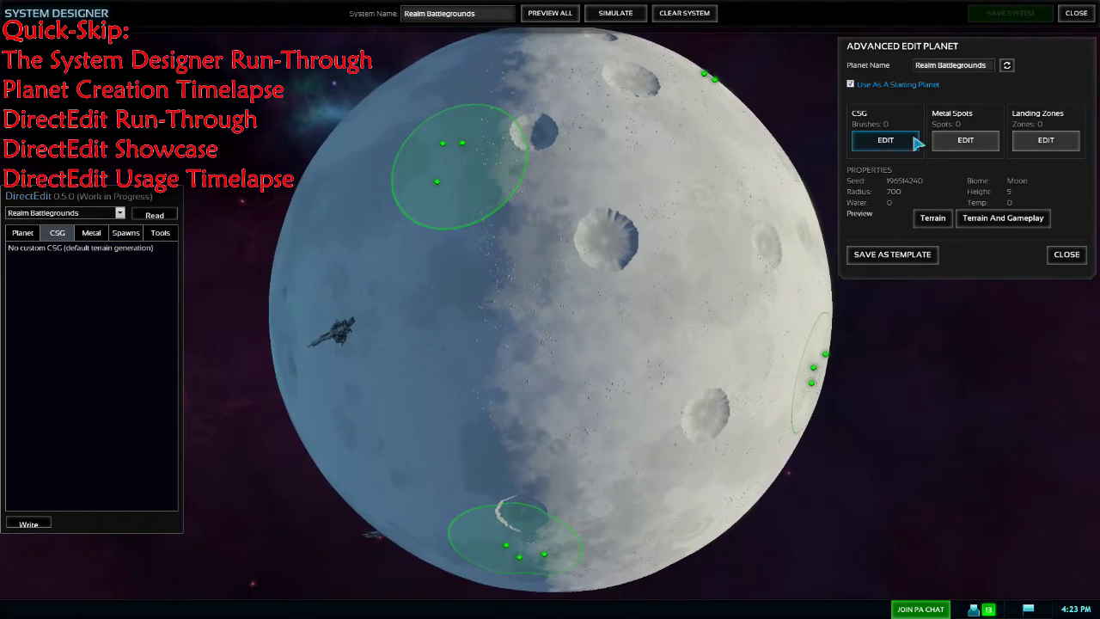
Edit the planet's CSG and place a Mountain 7 brush from the Mountain set on the dark side.
left_click(909, 140)
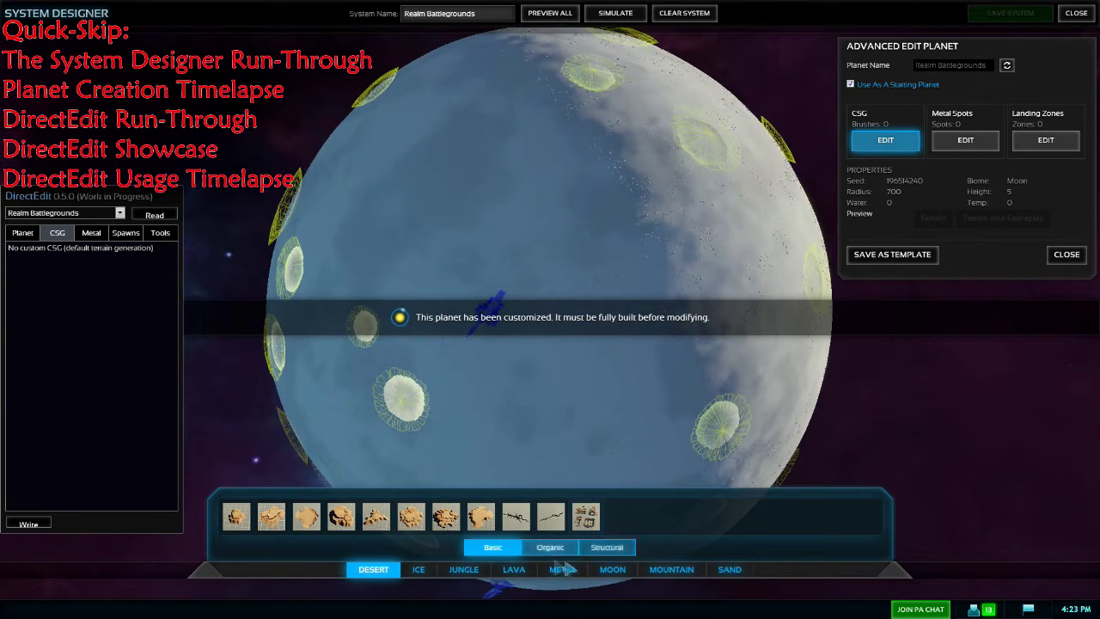
left_click(688, 573)
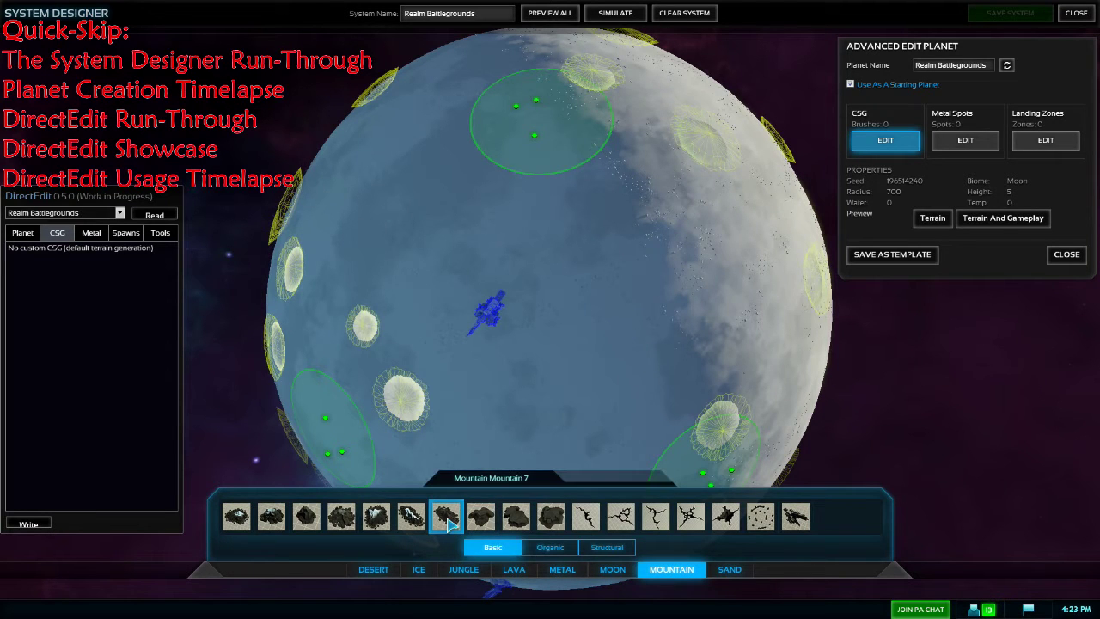
left_click(447, 517)
scroll(507, 227, "up", 5)
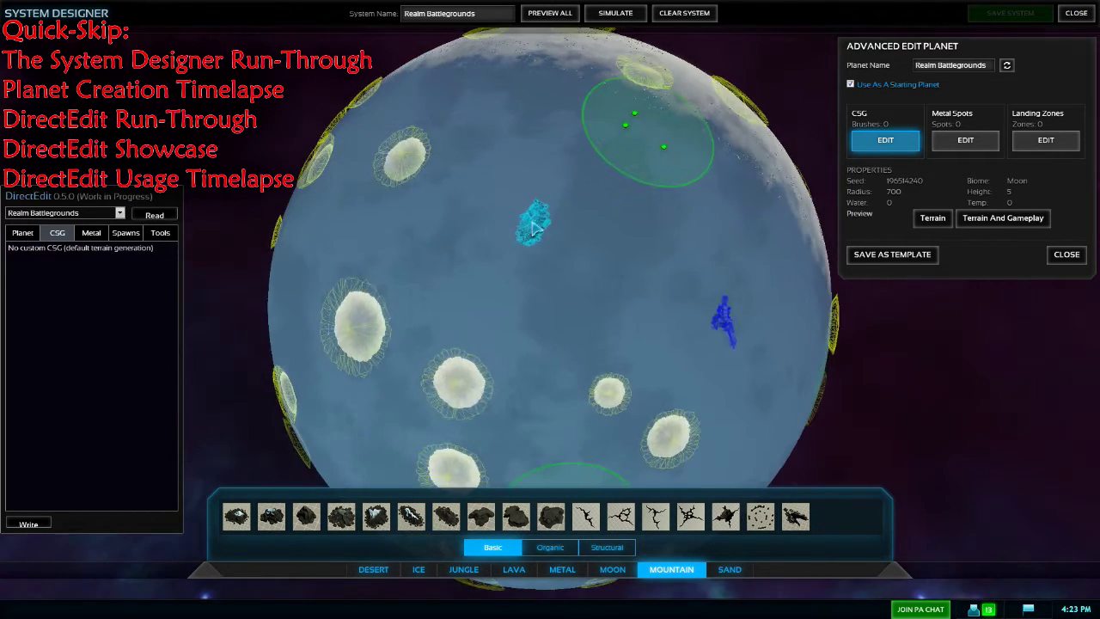
scroll(537, 291, "down", 3)
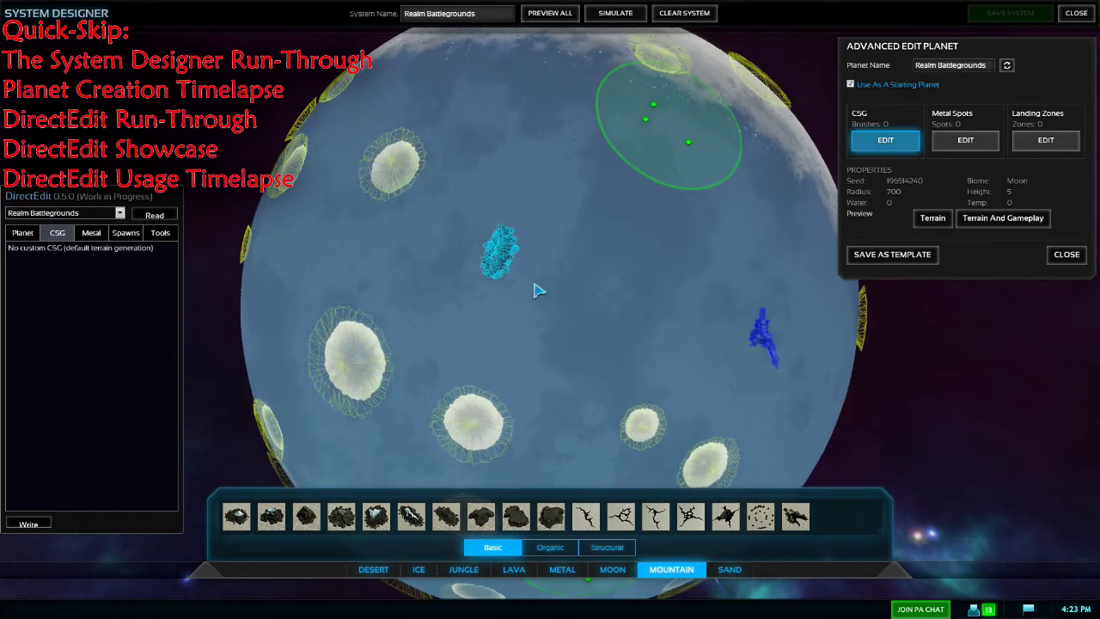
Switch from CSG editing to metal spot editing and check the rebuilt planet.
left_click(966, 142)
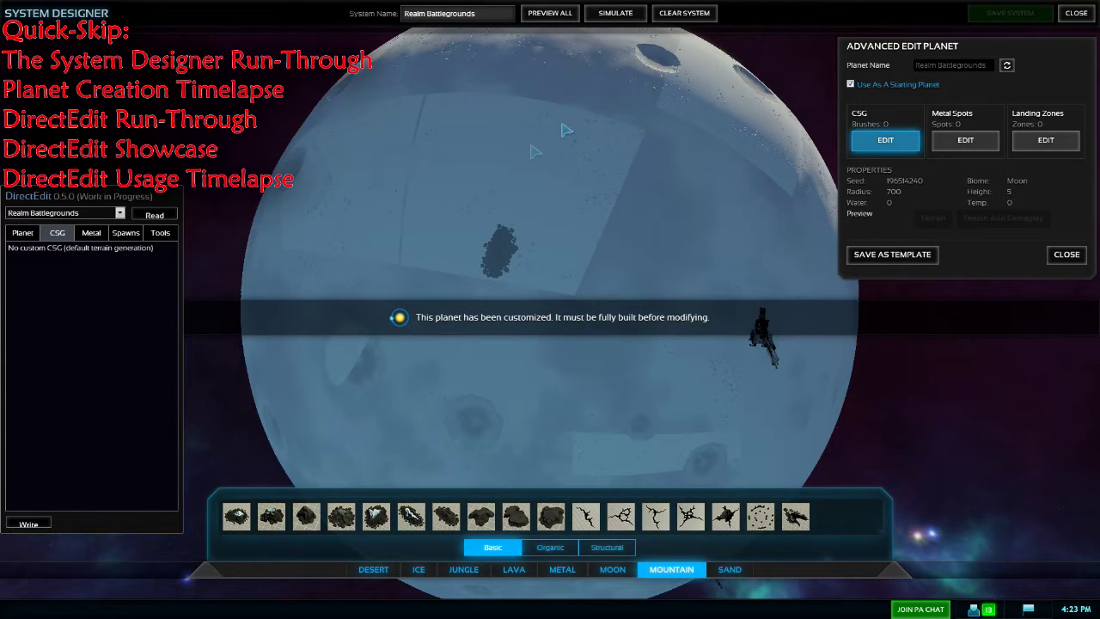
left_click(943, 143)
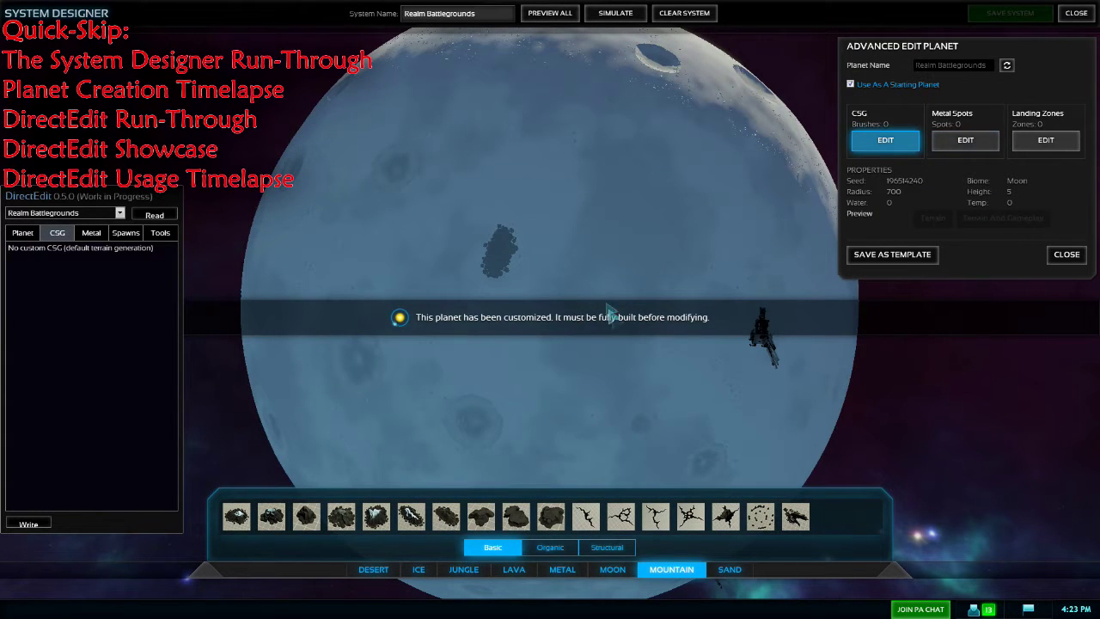
middle_click_drag(601, 316, 378, 419)
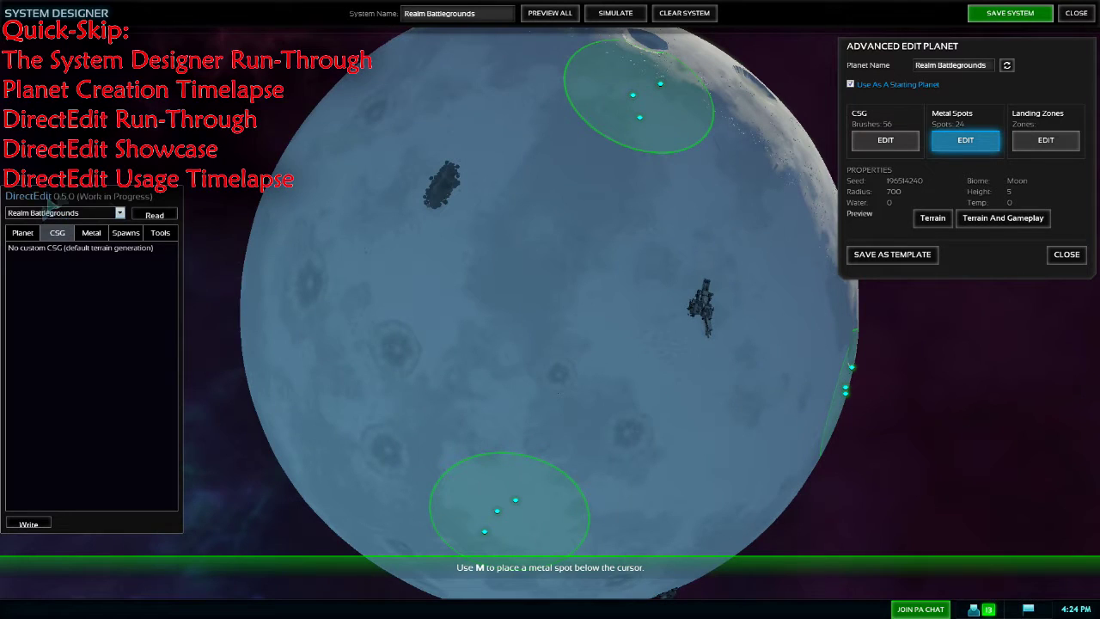
middle_click_drag(519, 263, 442, 274)
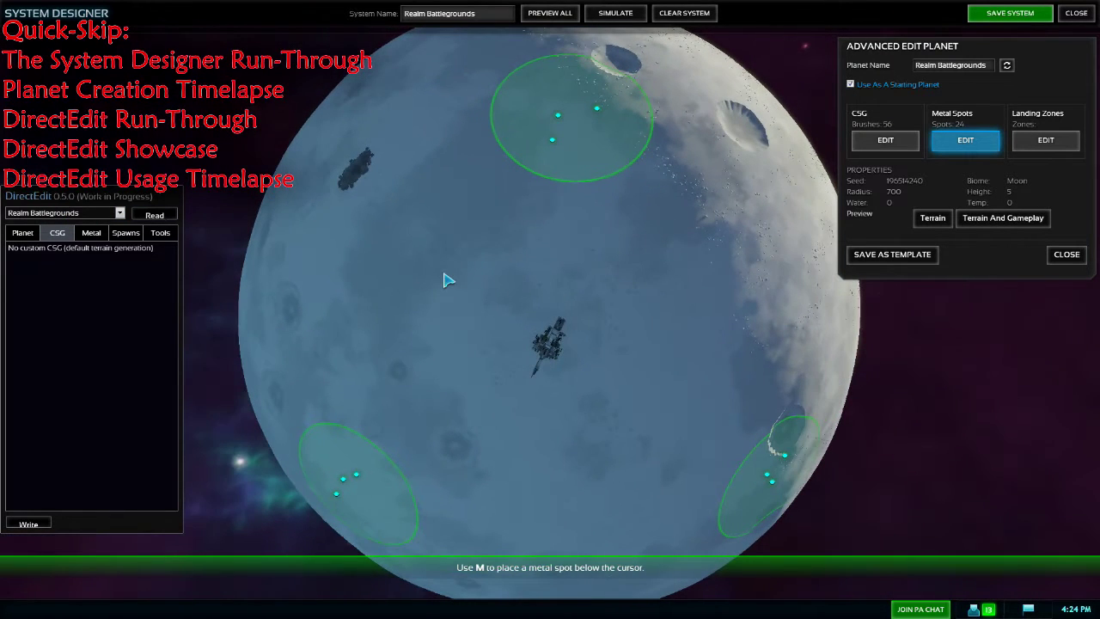
Read the planet into DirectEdit again and look through its full list of CSG brushes.
left_click(153, 215)
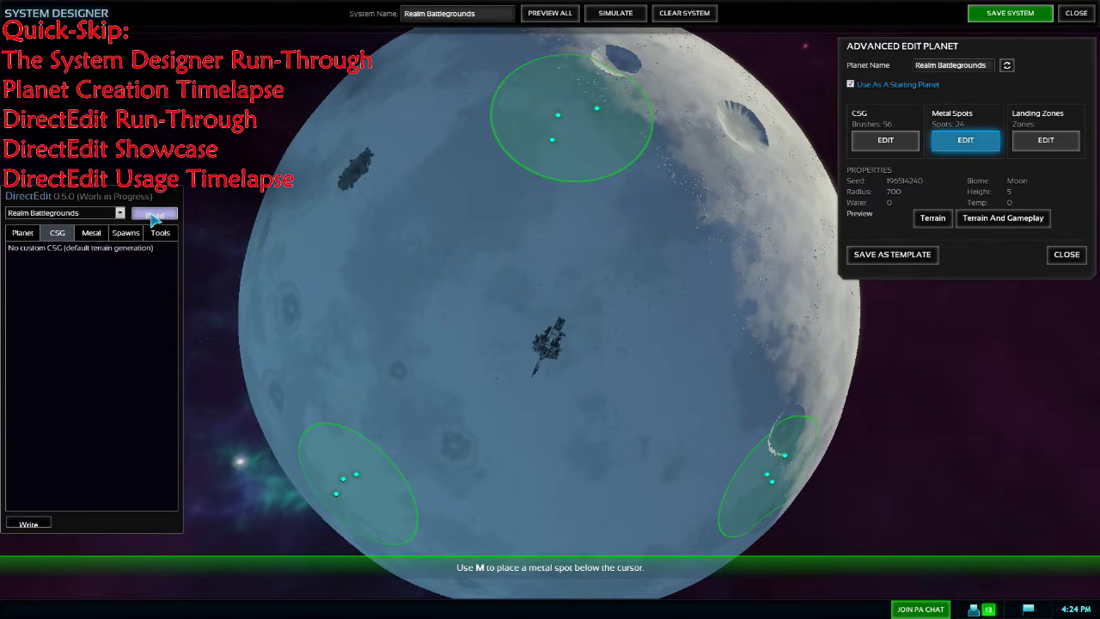
left_click(93, 249)
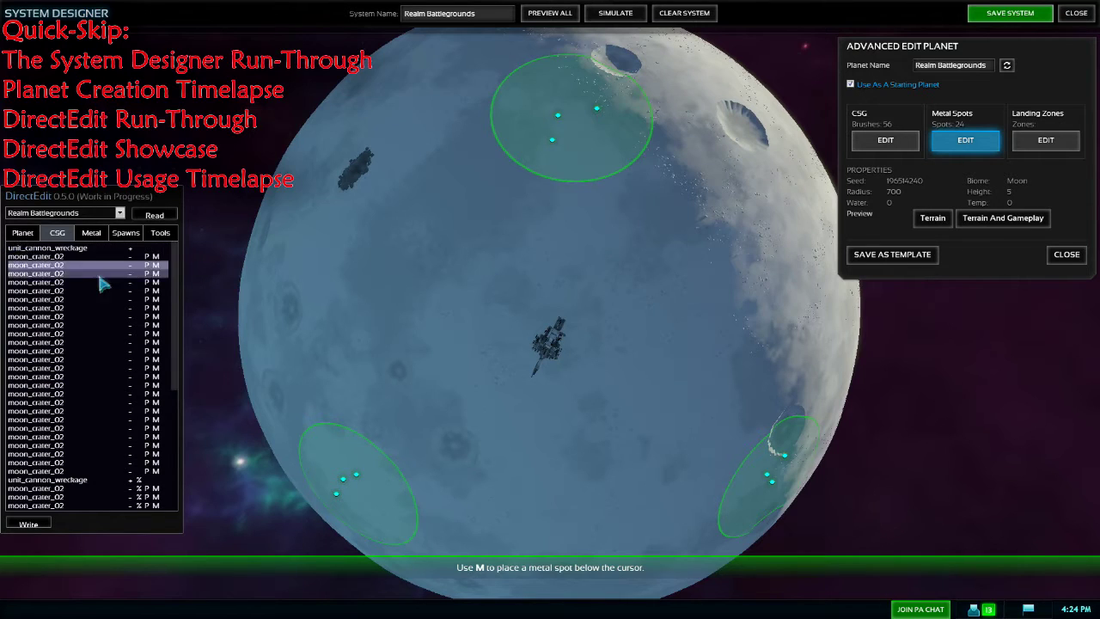
scroll(92, 298, "down", 8)
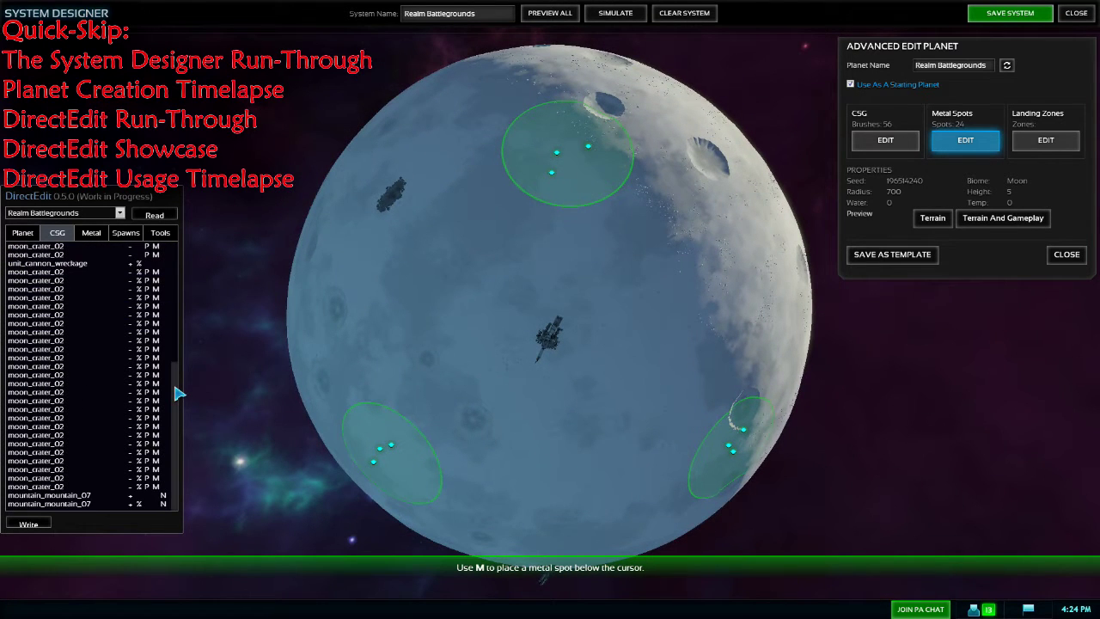
left_click_drag(176, 379, 172, 268)
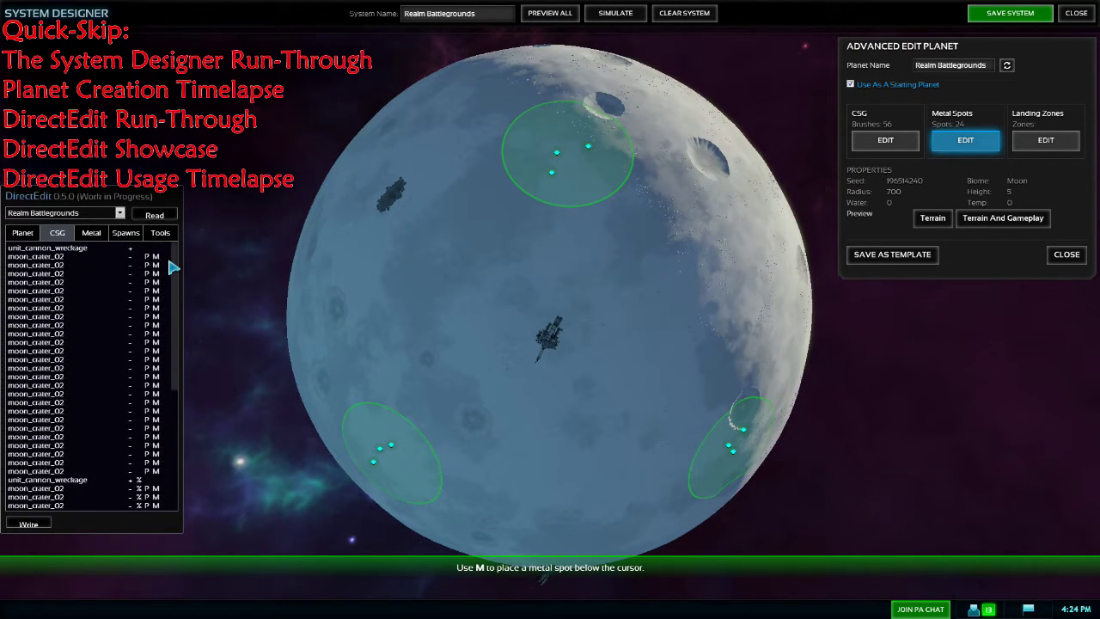
Delete all CSG brushes from the first unit_cannon_wreckage through the last moon_crater_02, leaving out the two mountain brushes.
left_click(78, 249)
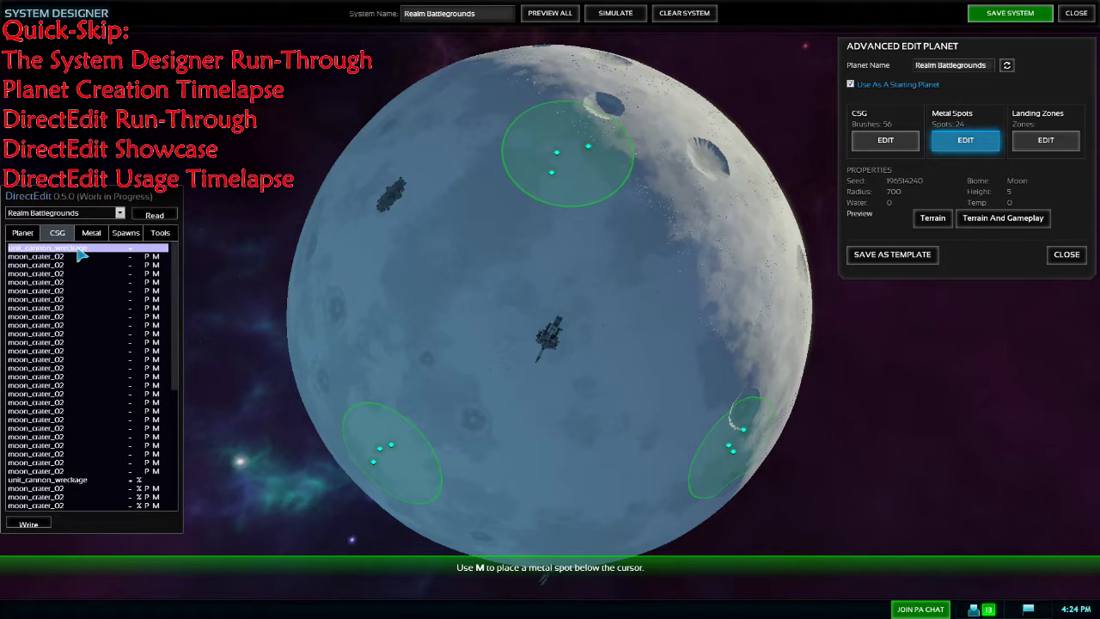
left_click(84, 249)
left_click_drag(177, 255, 183, 410)
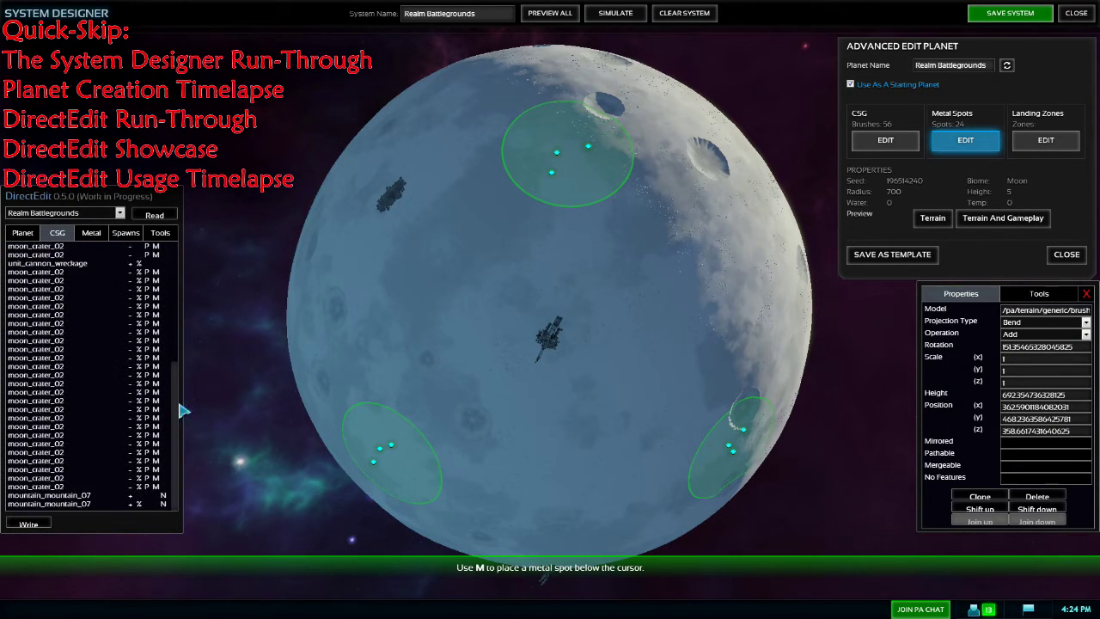
left_click(45, 480, "shift")
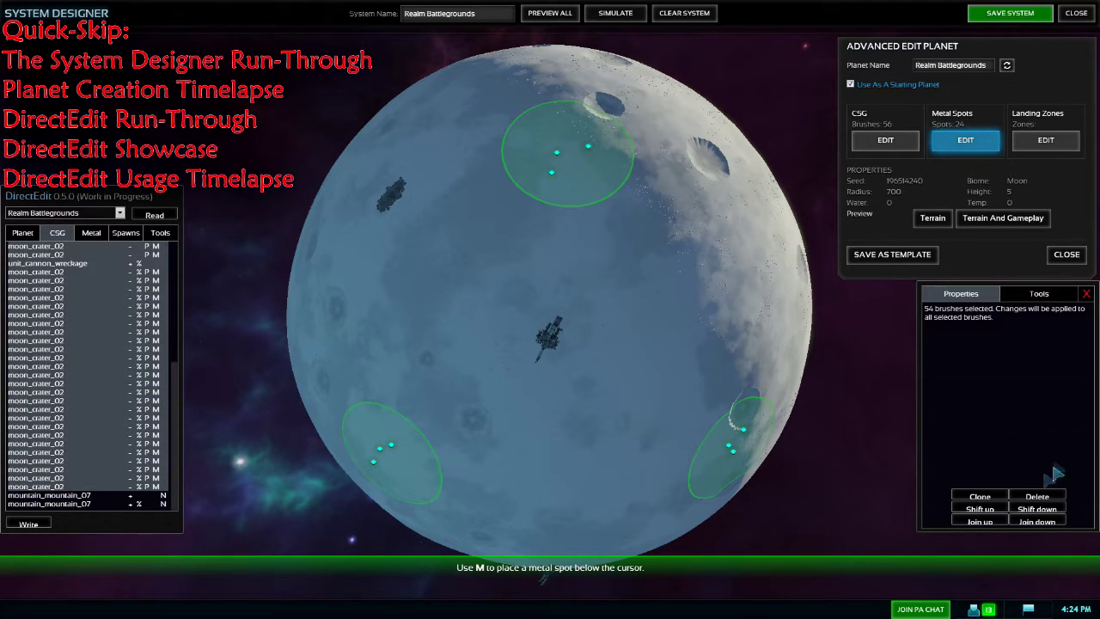
left_click(1036, 297)
left_click(971, 297)
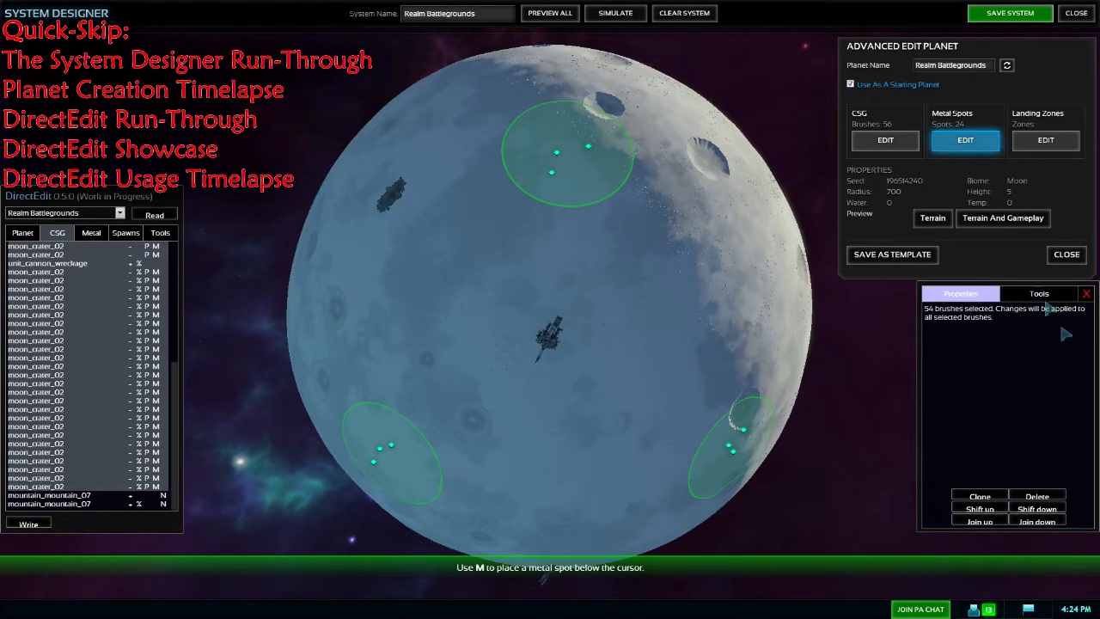
left_click(1038, 497)
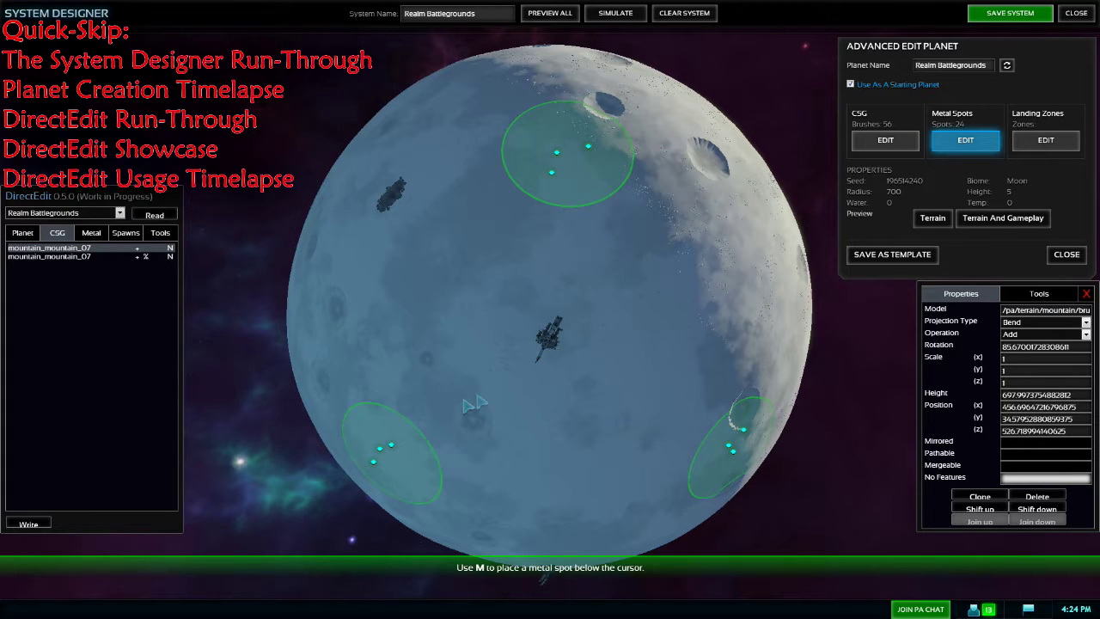
Write the trimmed brush list back to the planet and reopen the planet for advanced editing.
middle_click_drag(608, 369, 595, 287)
middle_click_drag(430, 296, 464, 256)
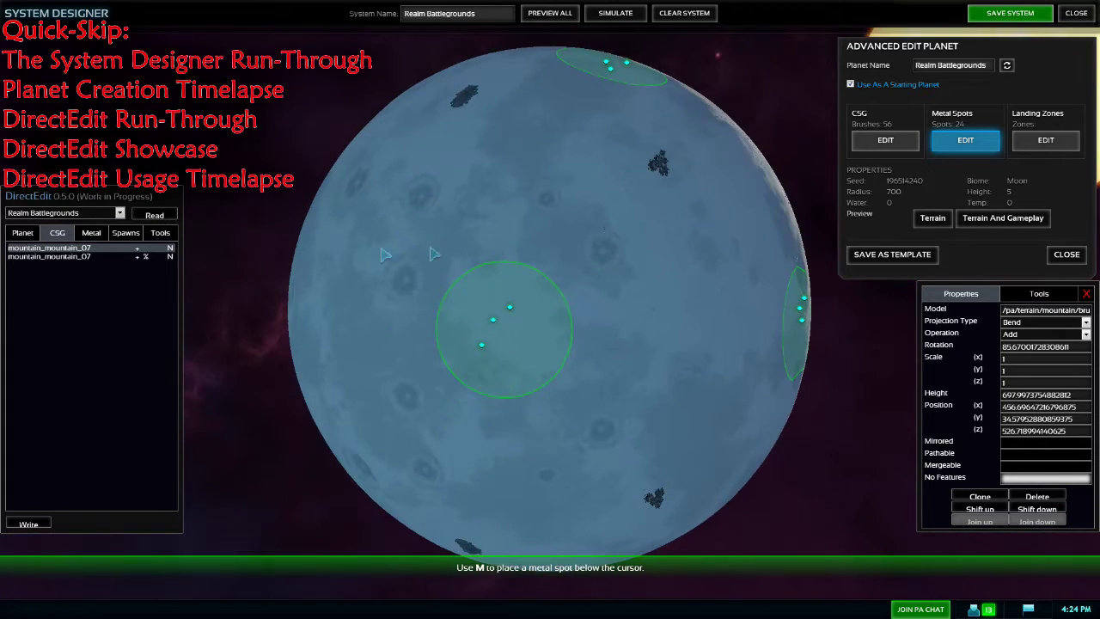
left_click(57, 256)
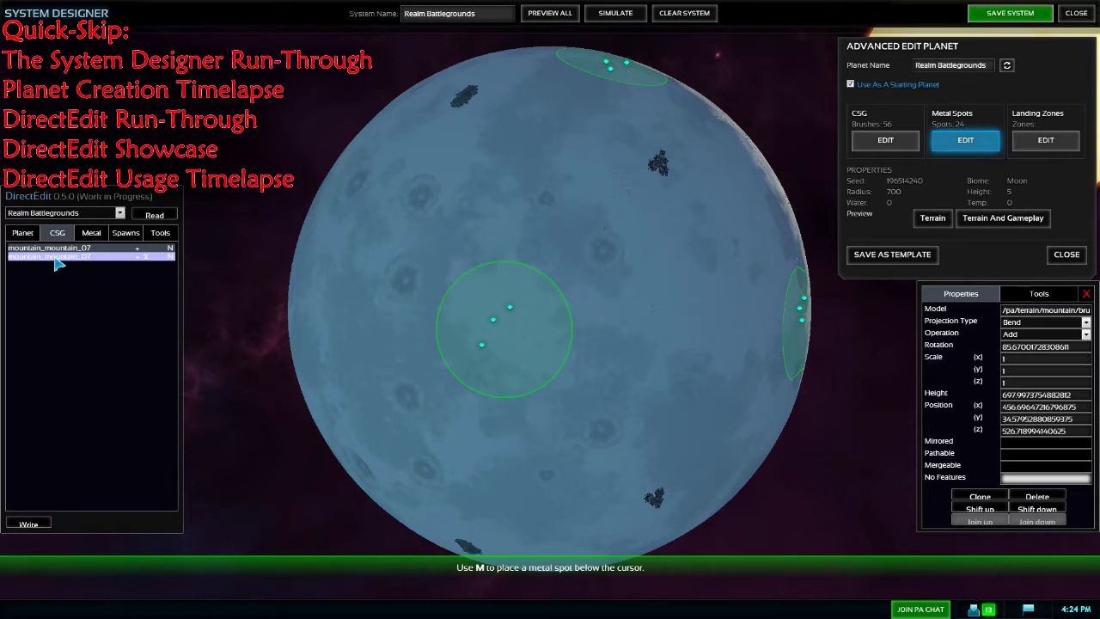
left_click(110, 294)
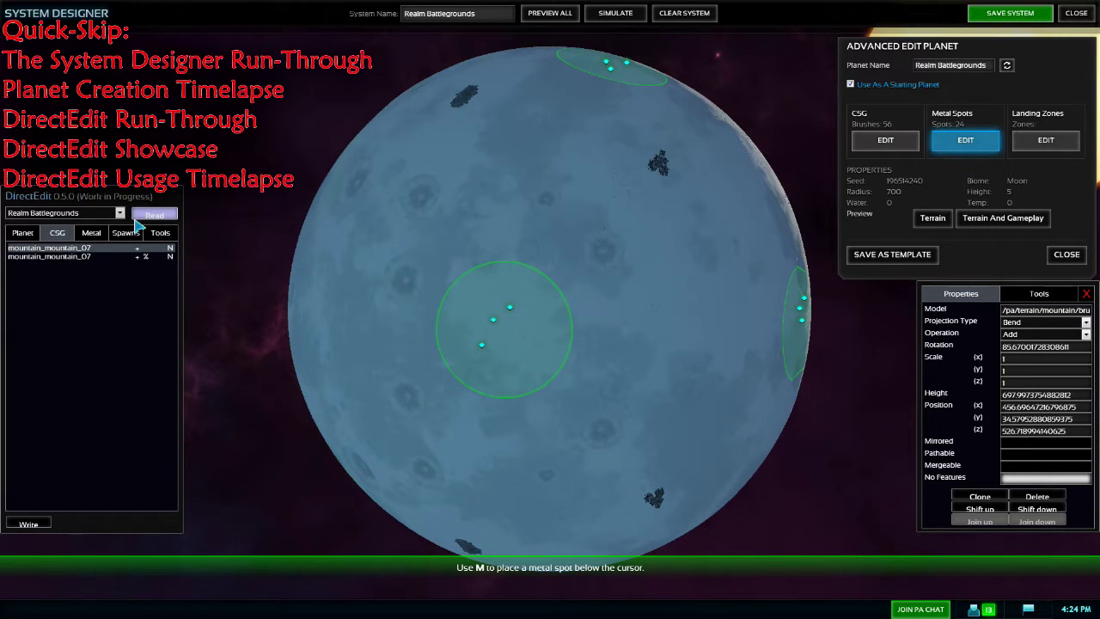
left_click(136, 217)
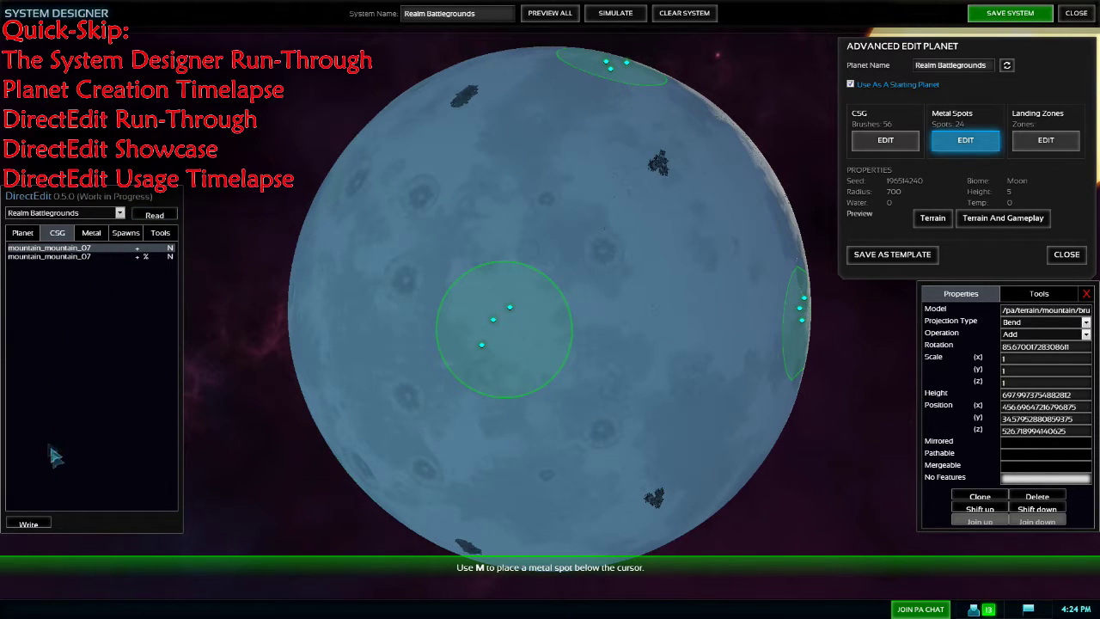
left_click(28, 523)
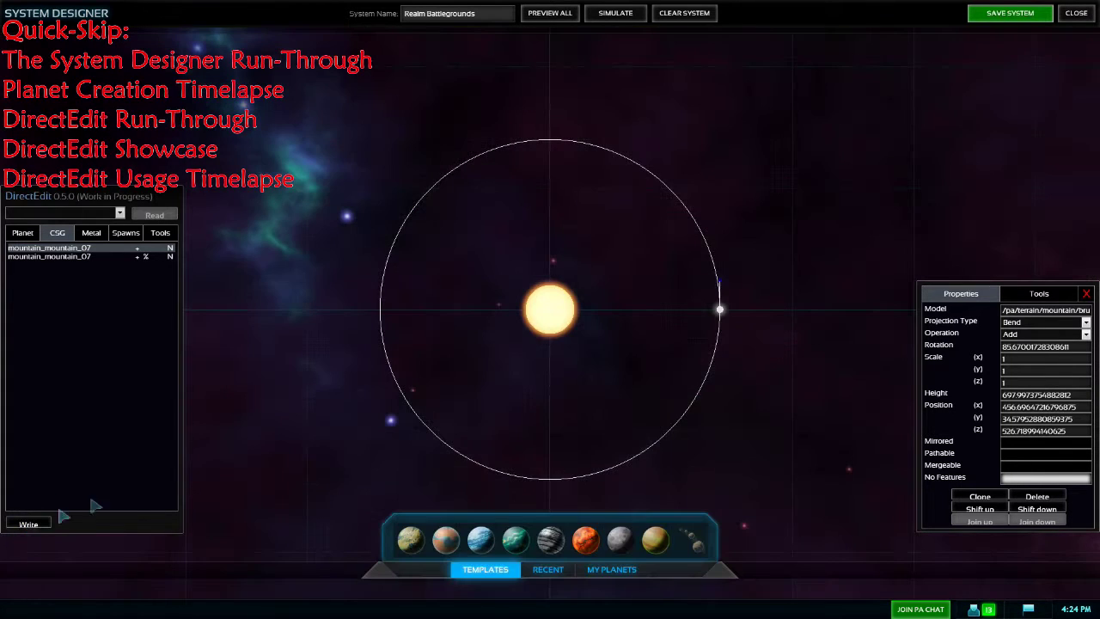
scroll(701, 319, "up", 3)
left_click(735, 314)
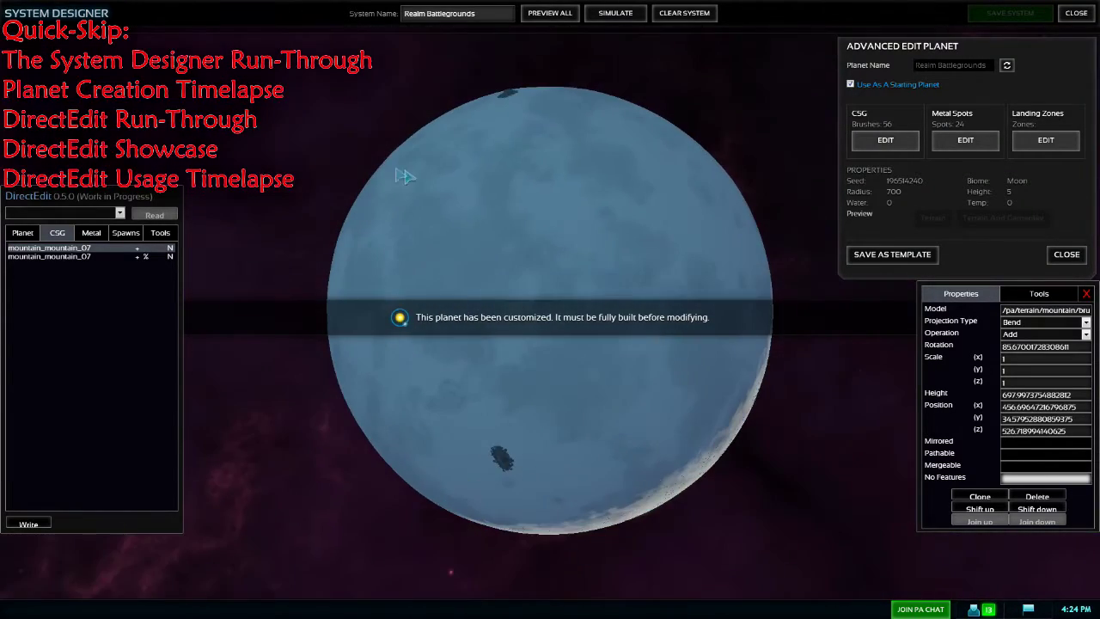
middle_click_drag(613, 309, 611, 340)
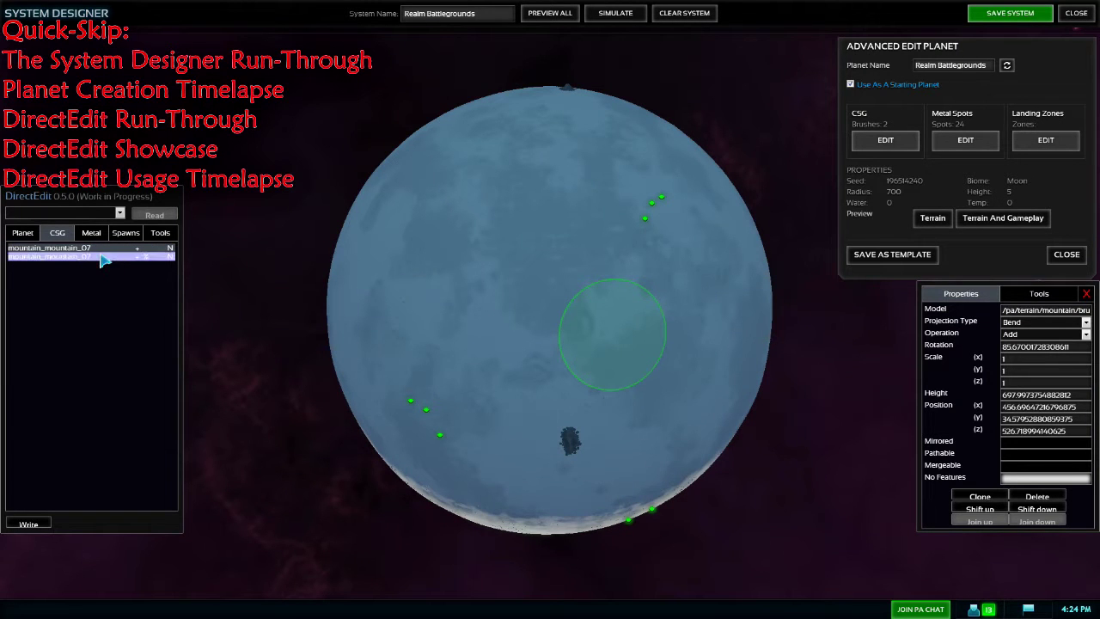
Inspect the properties of the mirrored mountain_mountain_07 brush and view a mountain on the planet up close.
left_click(147, 257)
scroll(566, 451, "up", 8)
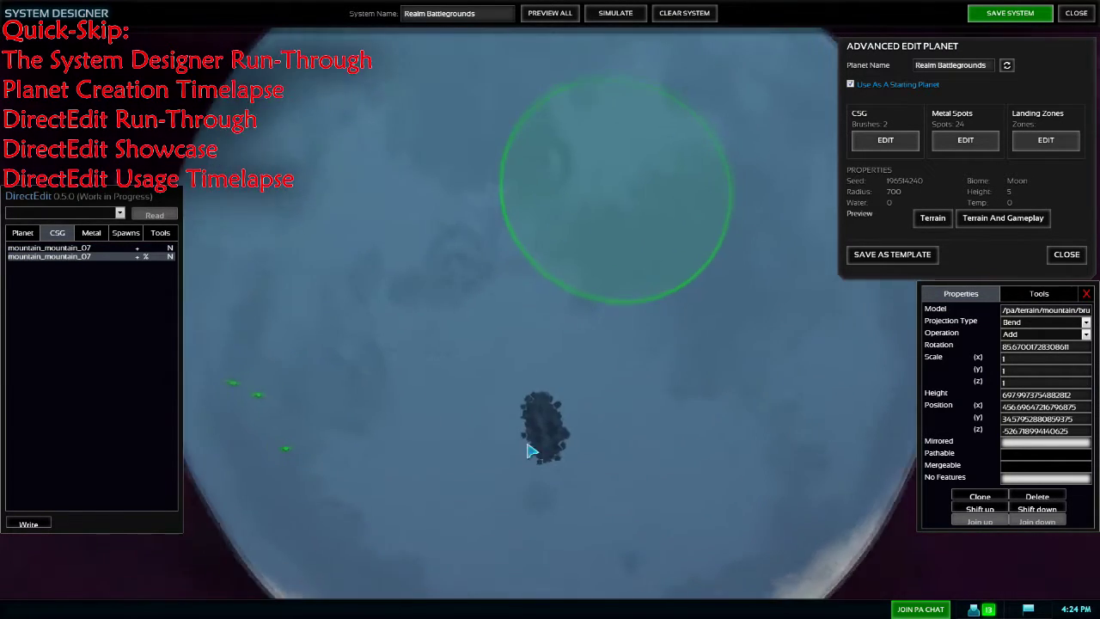
scroll(532, 363, "down", 4)
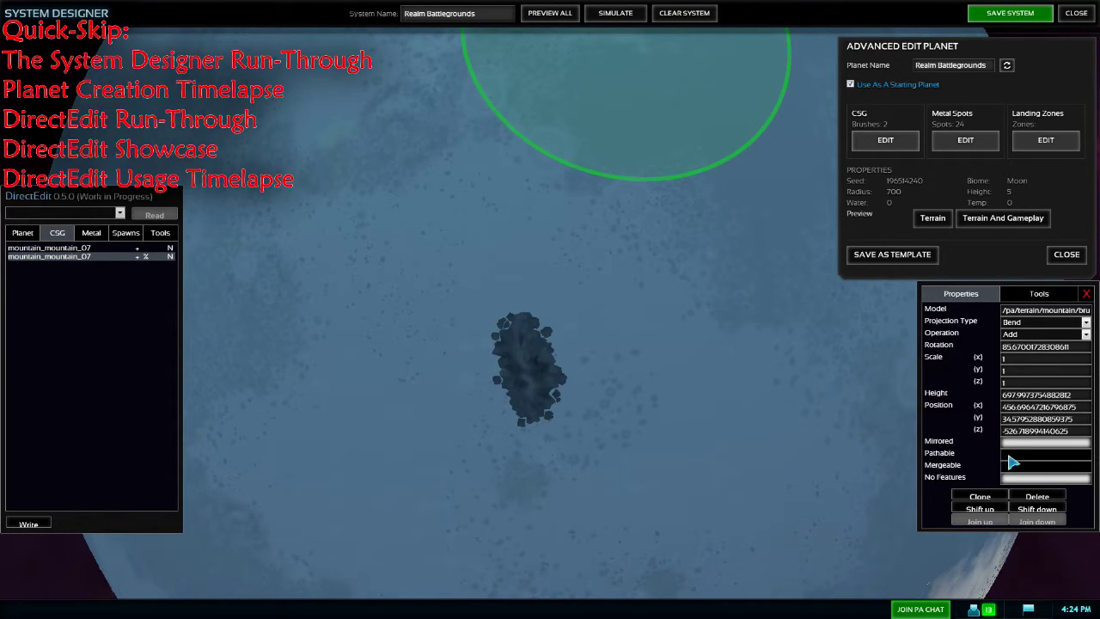
Toggle the Pathable and Mergeable flags of the unmirrored mountain_mountain_07 brush on and back off.
left_click(146, 249)
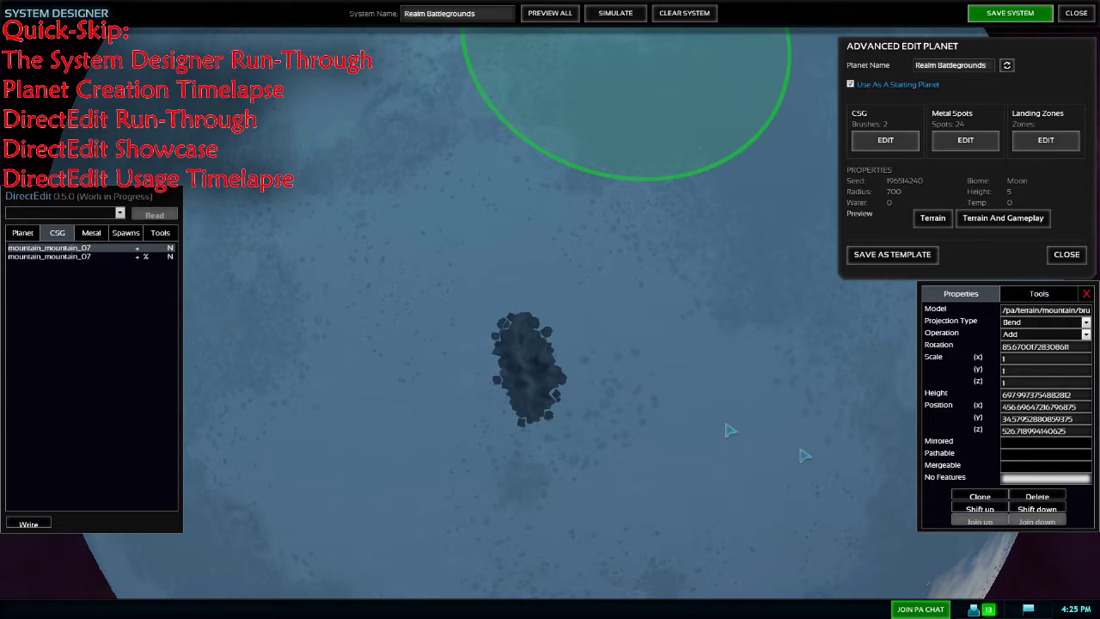
left_click(1023, 456)
left_click(1023, 455)
left_click(1017, 467)
left_click(1017, 468)
scroll(547, 270, "down", 3)
scroll(547, 271, "down", 2)
middle_click_drag(601, 226, 574, 468)
scroll(559, 228, "up", 3)
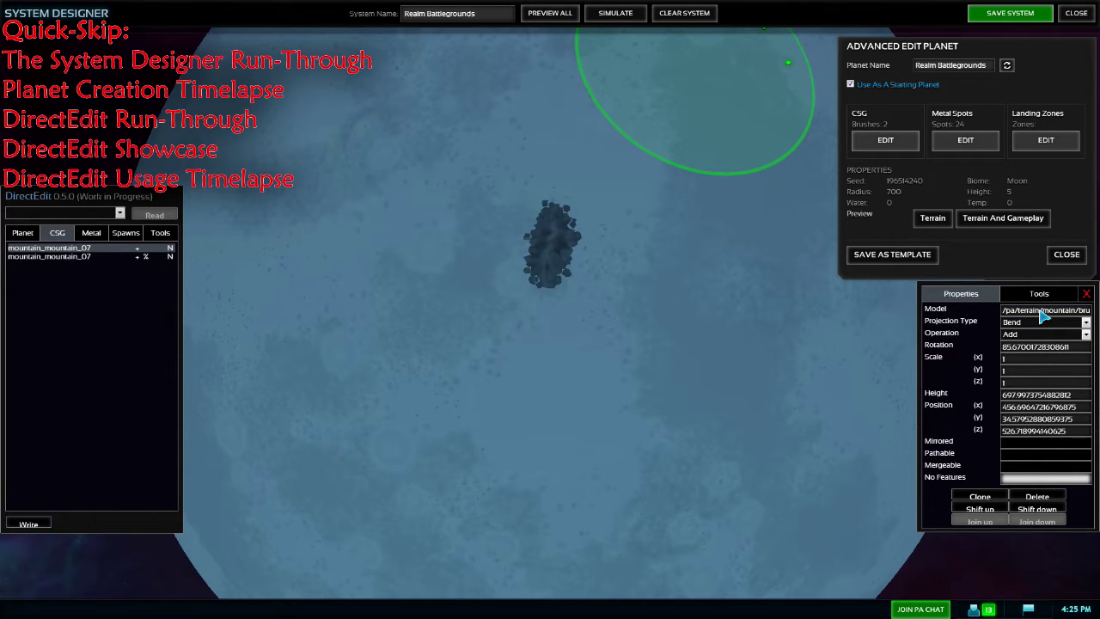
Check the unmirrored mountain brush's model path and look through its projection type options.
key("End")
left_click(1034, 323)
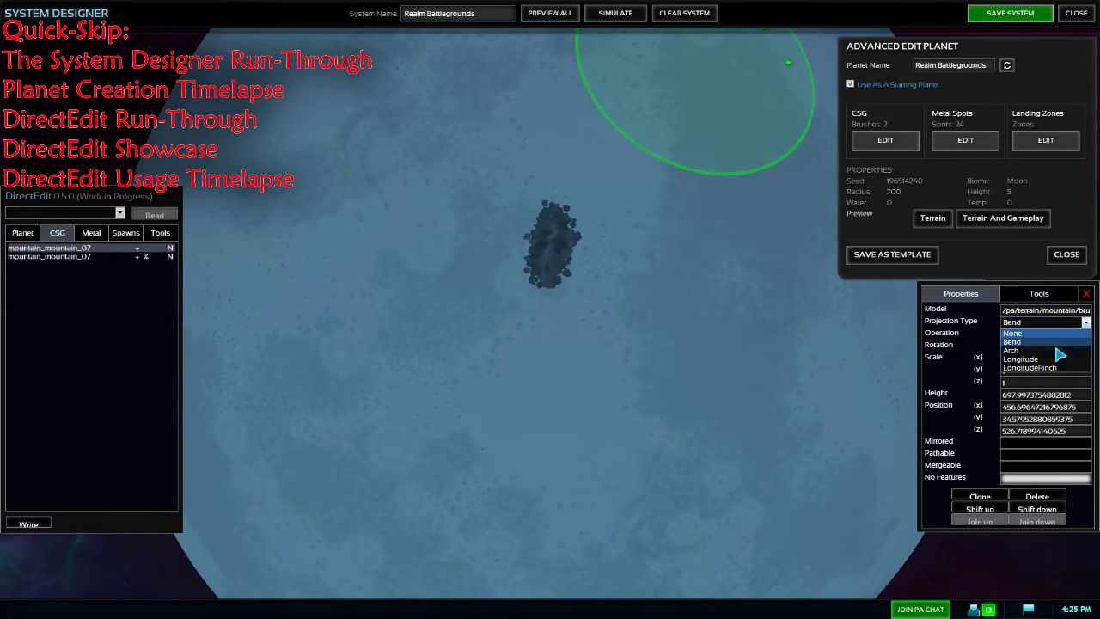
left_click(1040, 323)
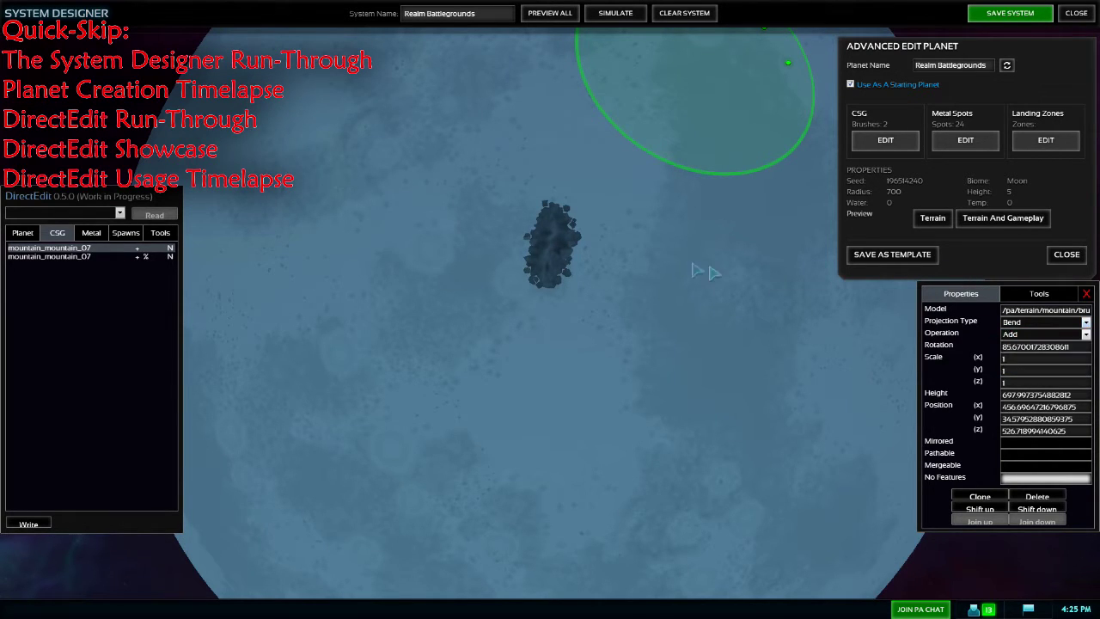
Examine how the mountain sits on the planet's surface, up close and from several angles.
scroll(605, 278, "down", 1)
scroll(626, 274, "up", 5)
scroll(613, 278, "up", 5)
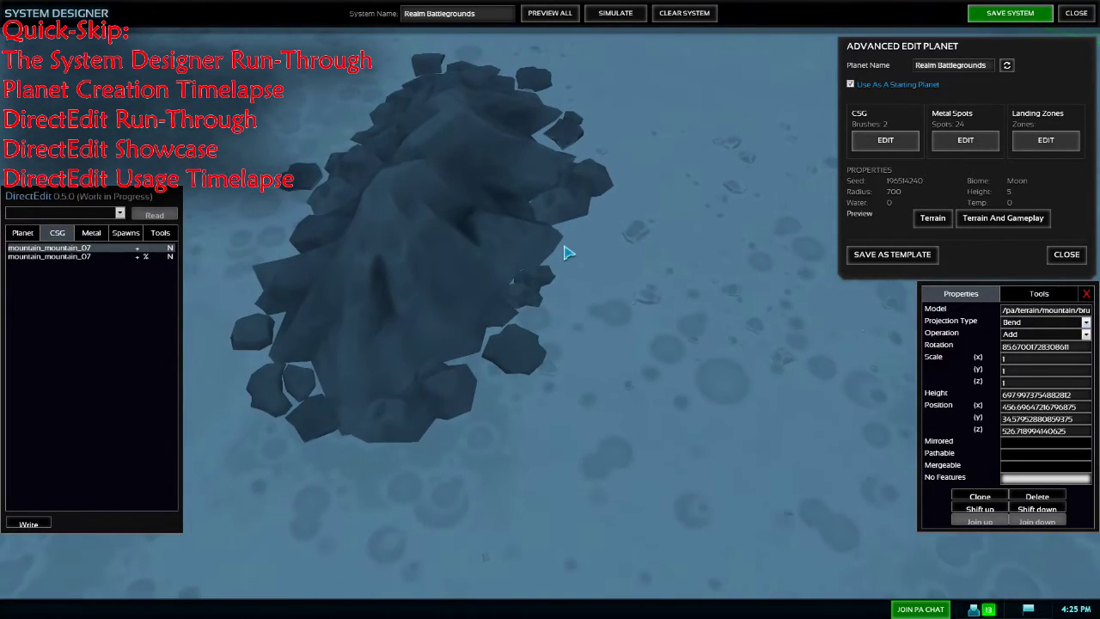
scroll(563, 249, "down", 10)
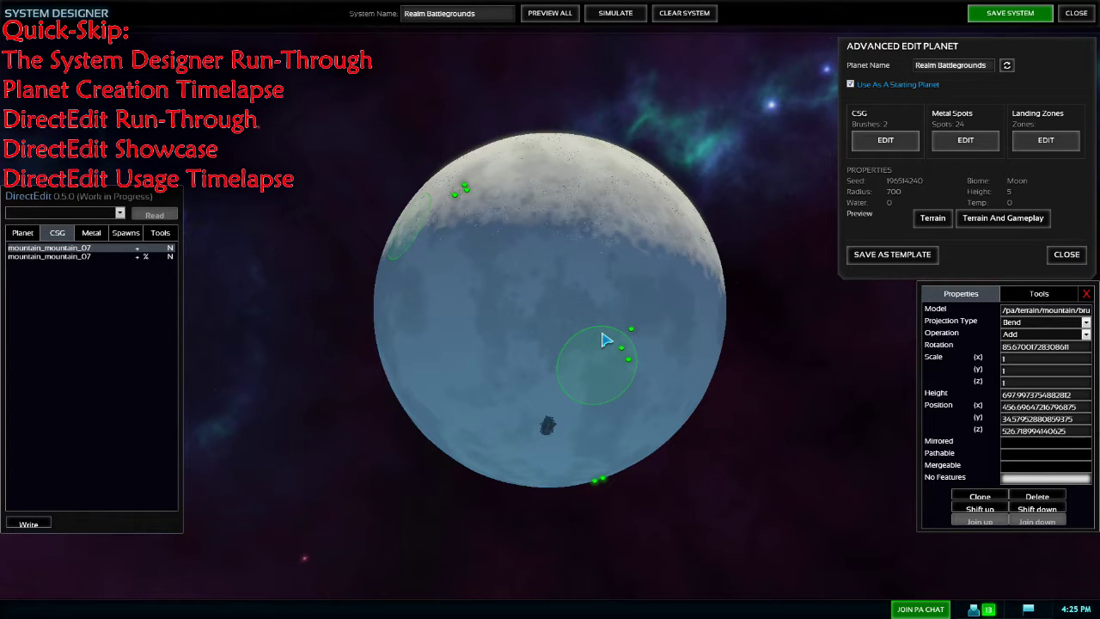
scroll(631, 424, "up", 5)
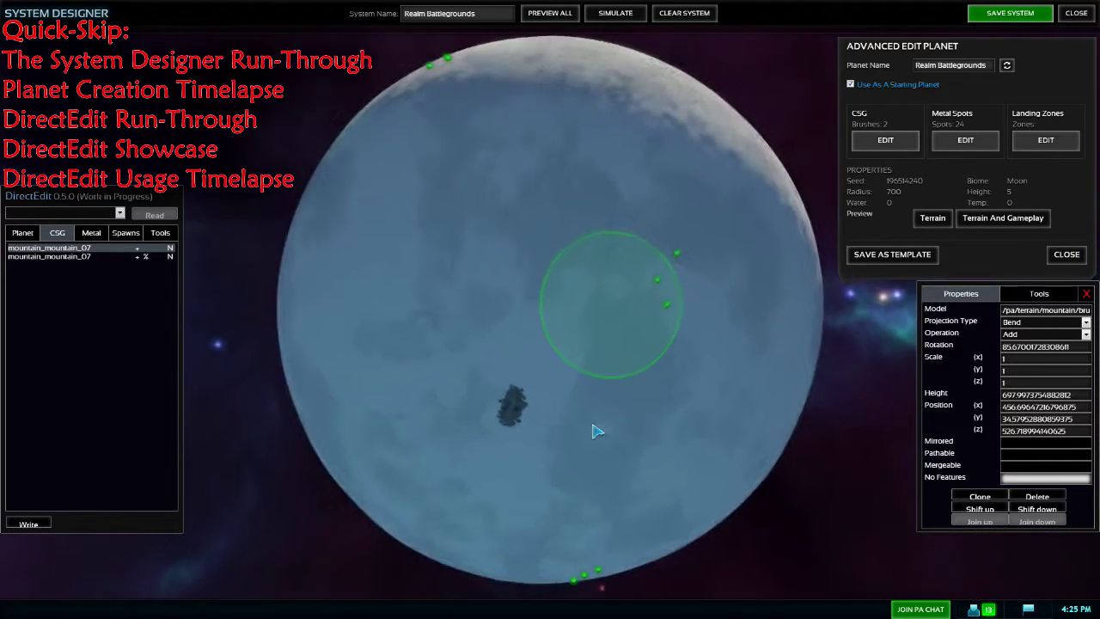
mouse_move(685, 461)
middle_mouse_down()
mouse_move(615, 422)
mouse_move(607, 399)
middle_mouse_up()
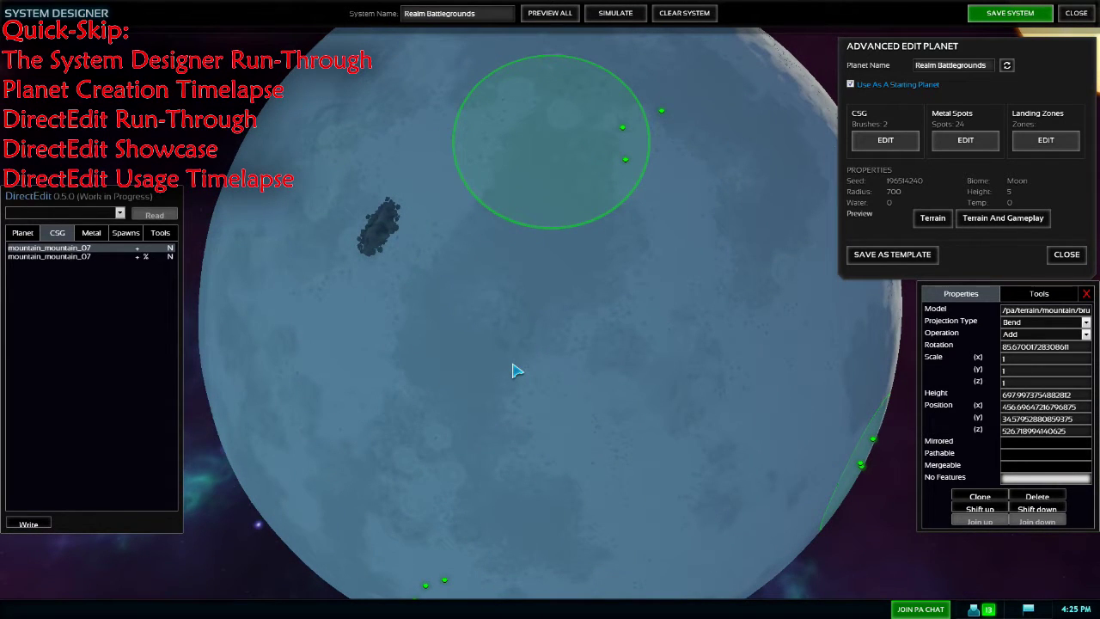
mouse_move(504, 359)
middle_mouse_down()
mouse_move(558, 366)
mouse_move(609, 418)
mouse_move(580, 386)
mouse_move(532, 412)
mouse_move(527, 450)
mouse_move(562, 474)
mouse_move(555, 481)
mouse_move(604, 444)
middle_mouse_up()
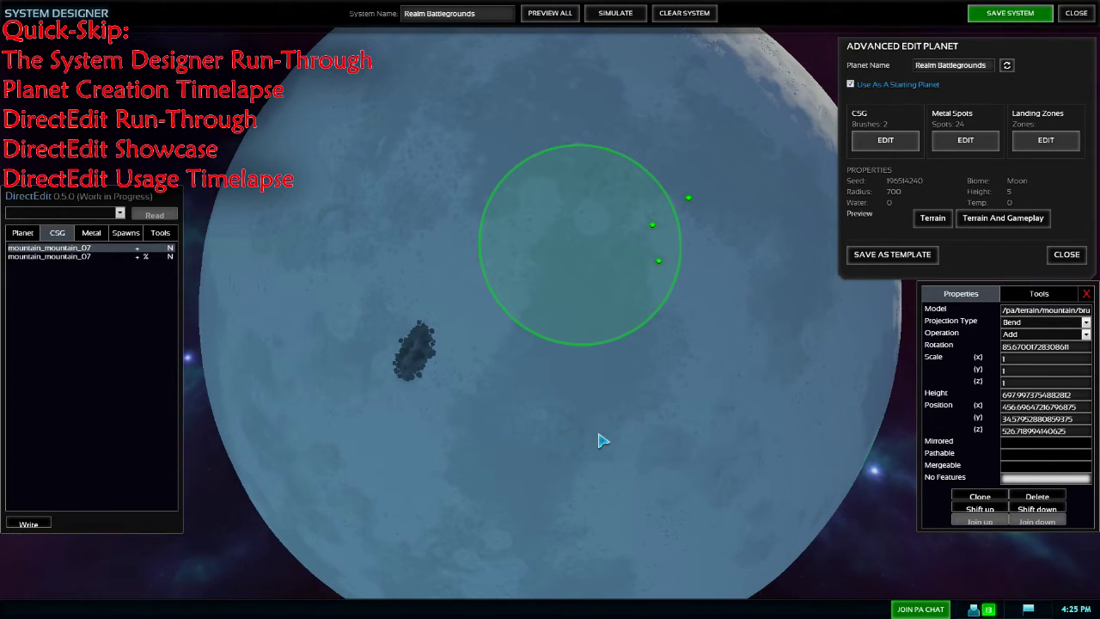
mouse_move(678, 384)
middle_mouse_down()
mouse_move(619, 386)
mouse_move(437, 319)
mouse_move(482, 302)
mouse_move(653, 336)
mouse_move(588, 344)
mouse_move(611, 304)
mouse_move(604, 248)
mouse_move(557, 336)
middle_mouse_up()
scroll(588, 344, "down", 4)
scroll(557, 335, "up", 4)
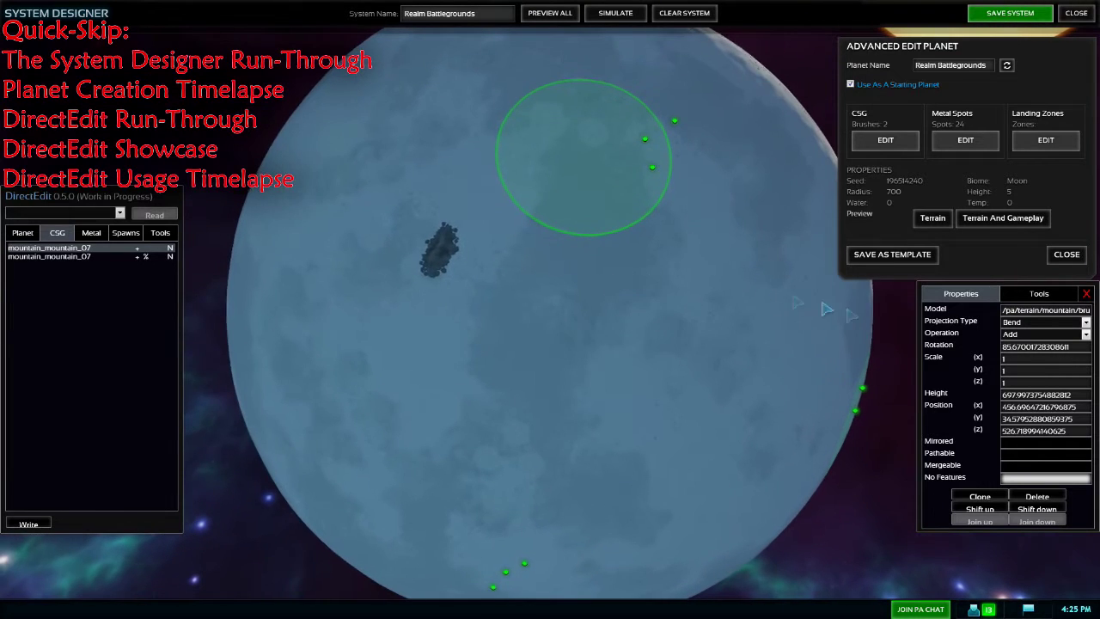
Try setting the unmirrored mountain brush's projection type to None.
left_click(1038, 326)
left_click(1031, 334)
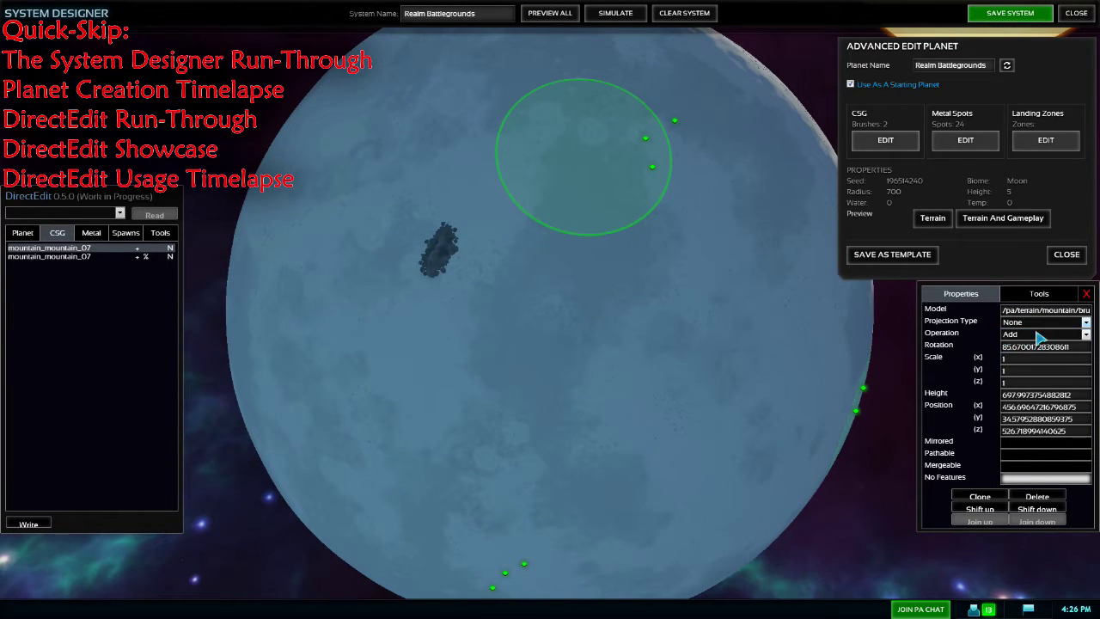
scroll(417, 238, "up", 4)
scroll(416, 238, "up", 3)
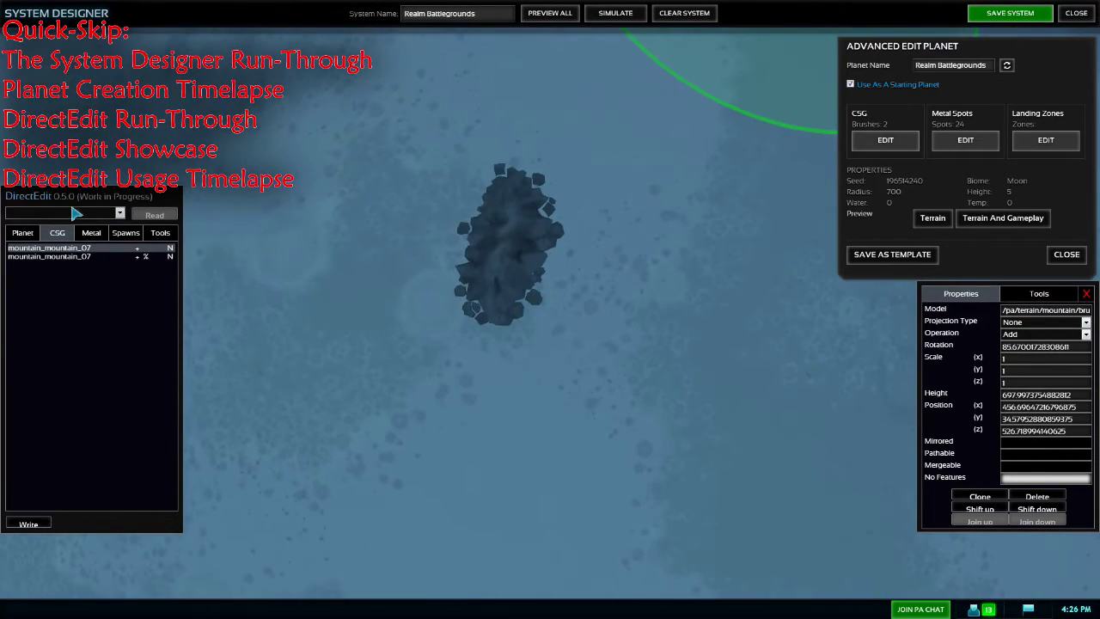
Read the Realm Battlegrounds planet into DirectEdit again and select its first mountain_mountain_07 brush.
left_click(68, 214)
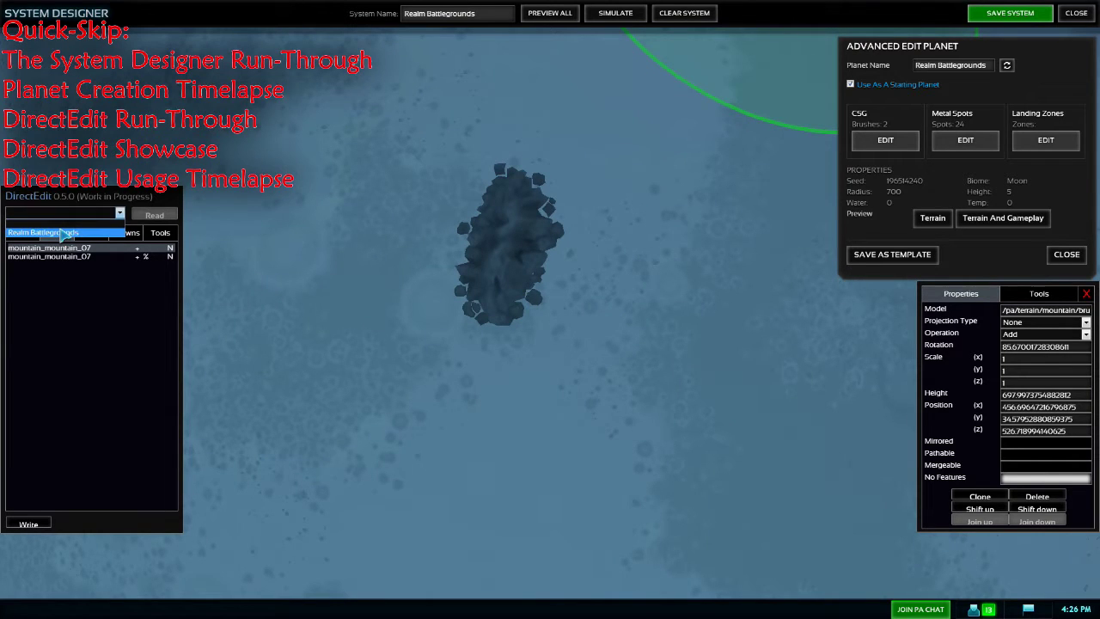
left_click(62, 233)
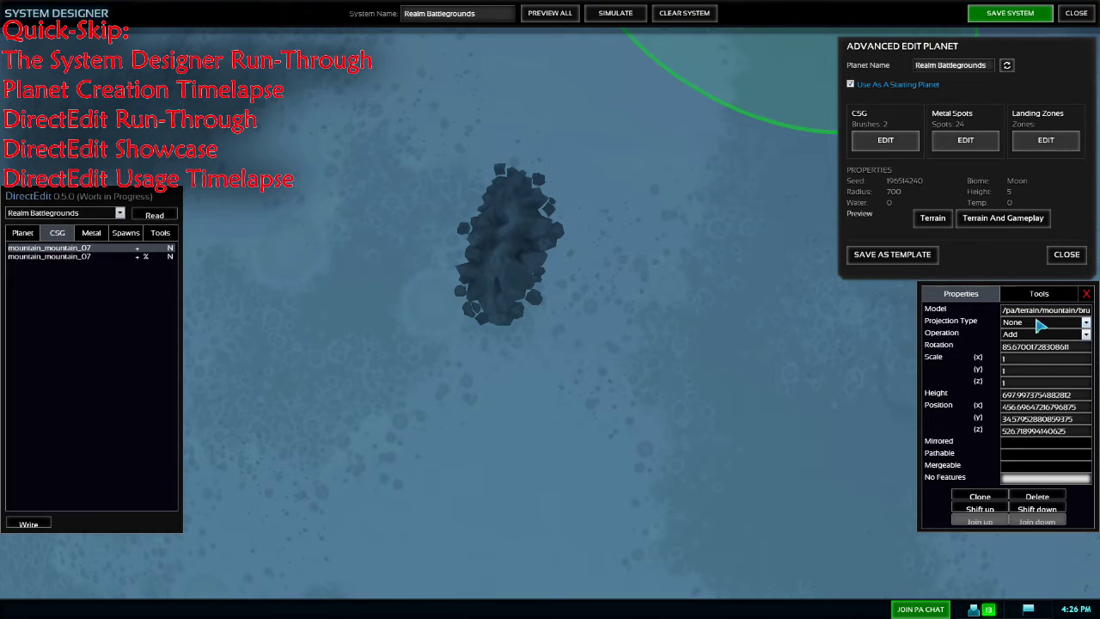
left_click(148, 215)
left_click(86, 248)
Examine the planet from several sides and compare the properties of the original and mirrored mountain brushes.
scroll(631, 215, "down", 5)
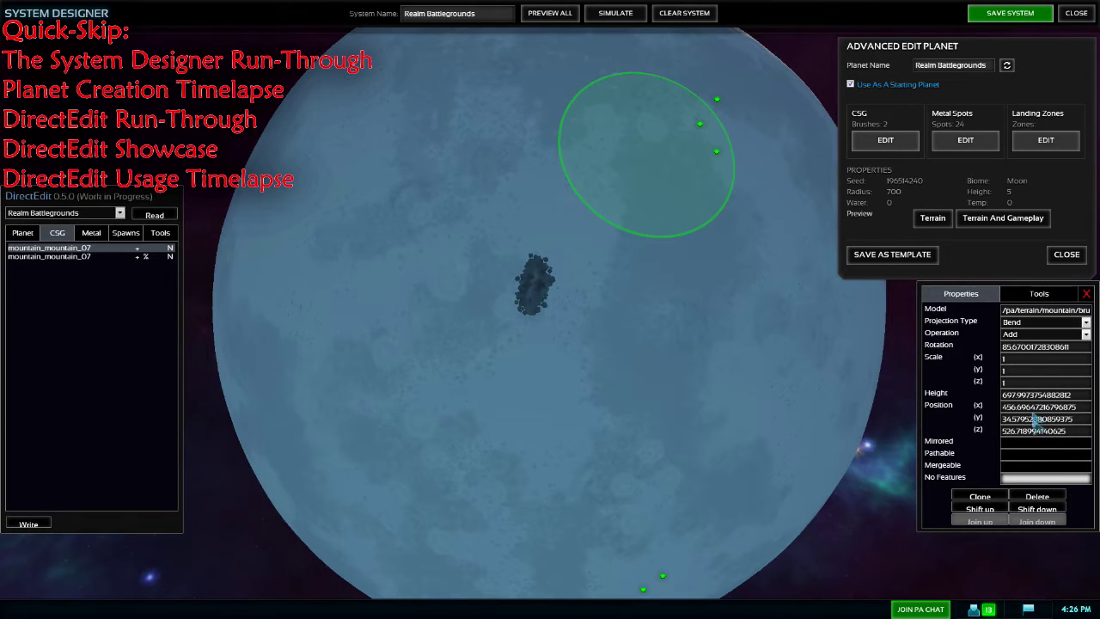
scroll(525, 350, "down", 2)
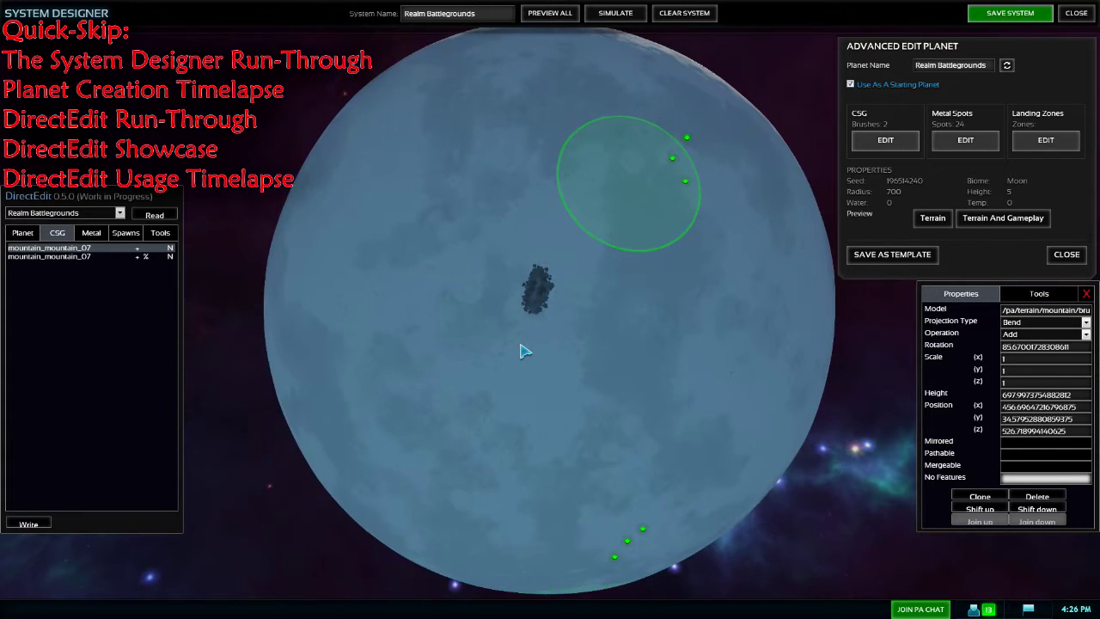
middle_click_drag(532, 355, 520, 350)
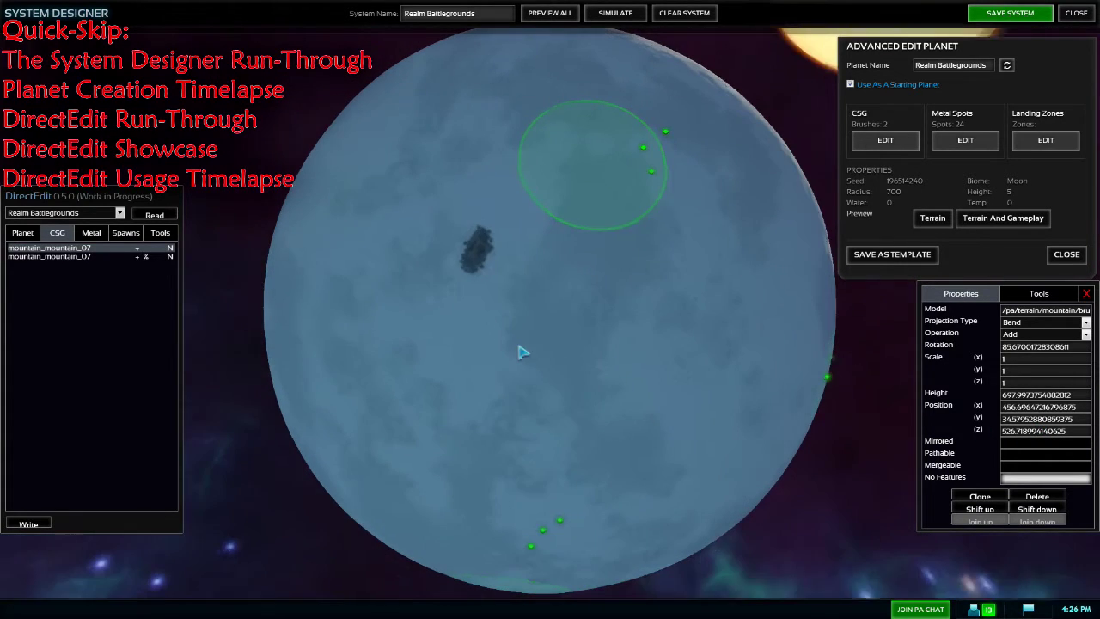
middle_click_drag(641, 490, 648, 326)
middle_click_drag(727, 303, 692, 412)
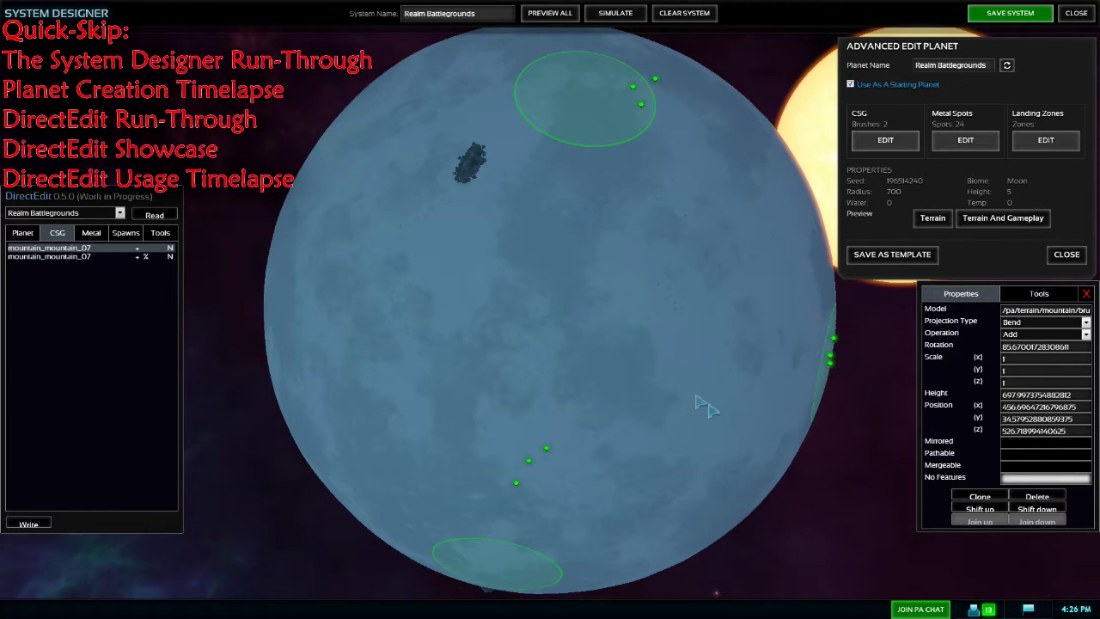
middle_click_drag(707, 405, 604, 393)
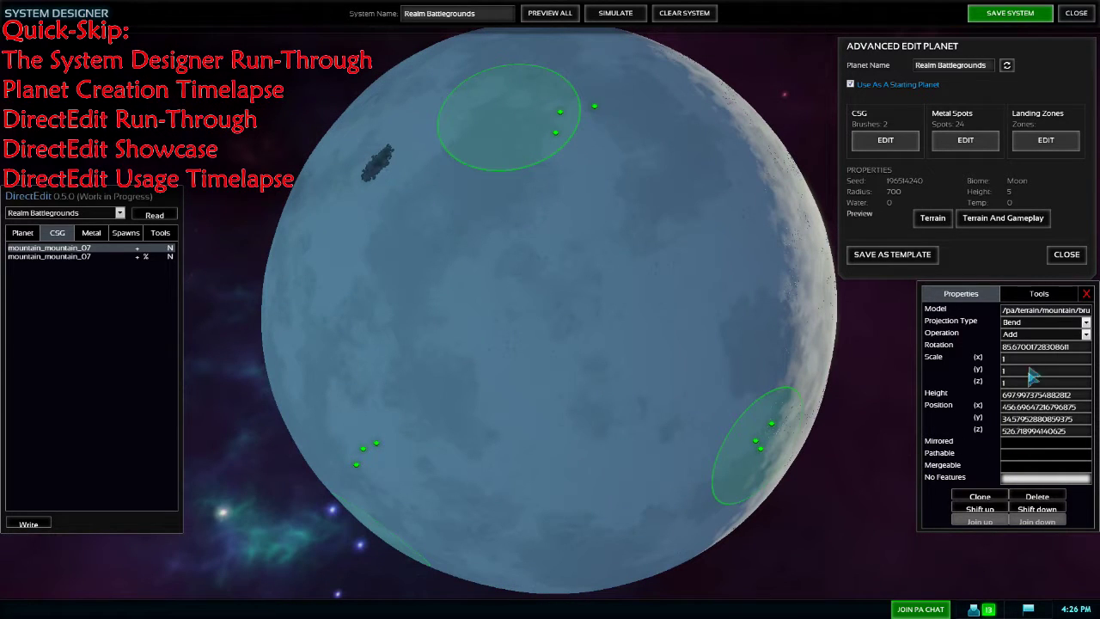
left_click(56, 248)
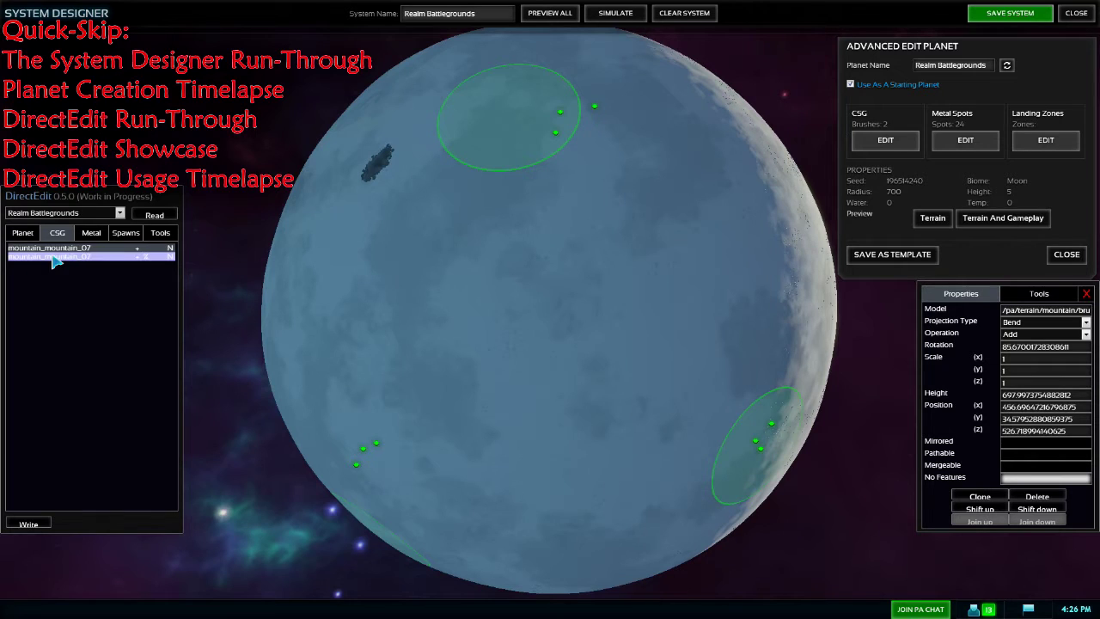
left_click(57, 257)
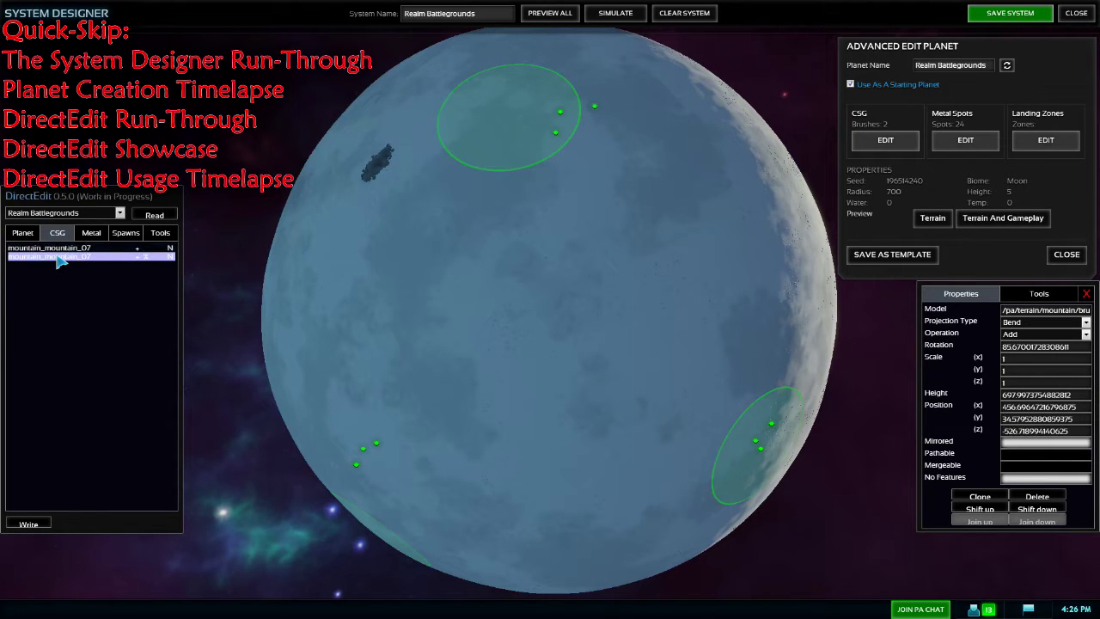